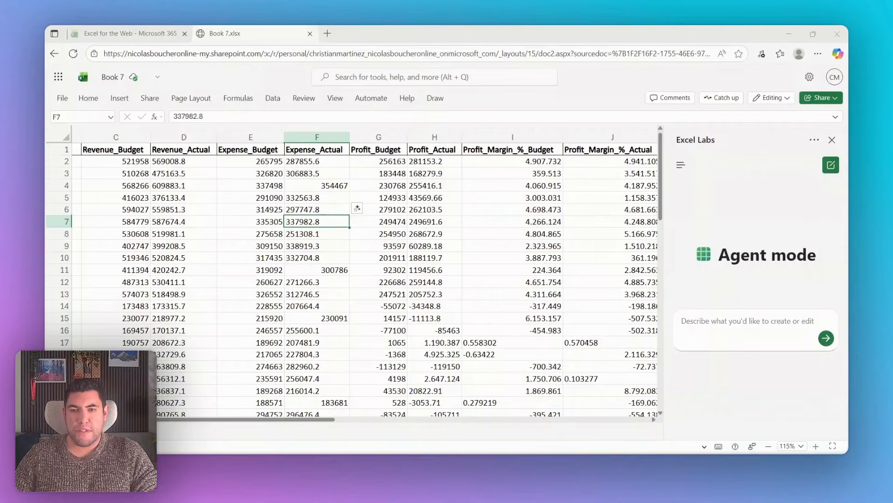
Step: Review the column headings of the budget table from Month through Profit_Margin_%_Actual
click(180, 186)
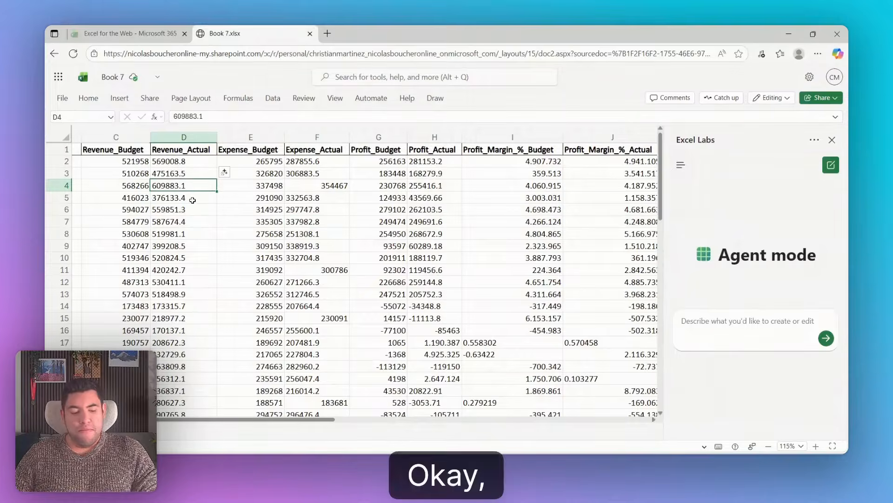
key(ctrl+Home)
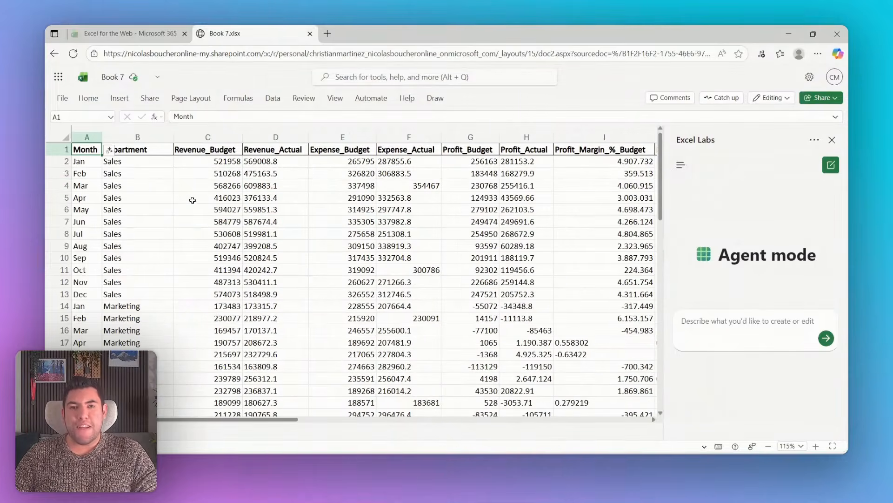
key(Right)
key(Right)
key(Right)
key(Right)
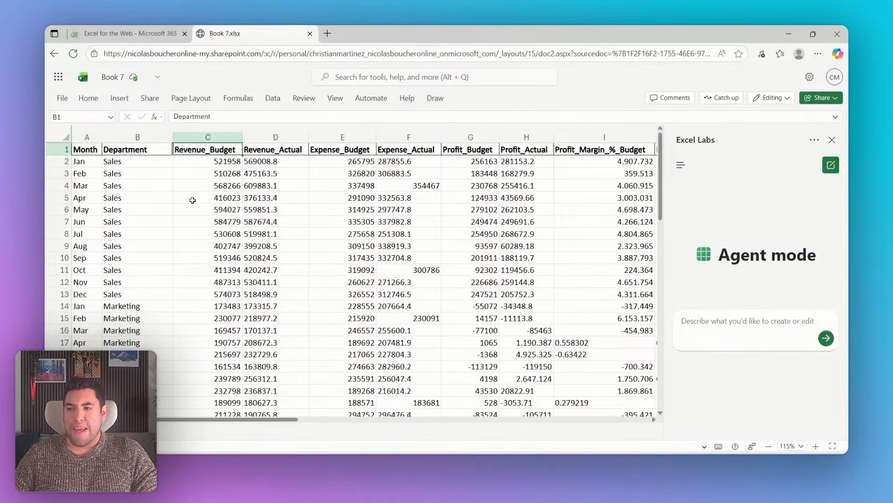
key(Left)
key(Left)
key(Left)
key(Left)
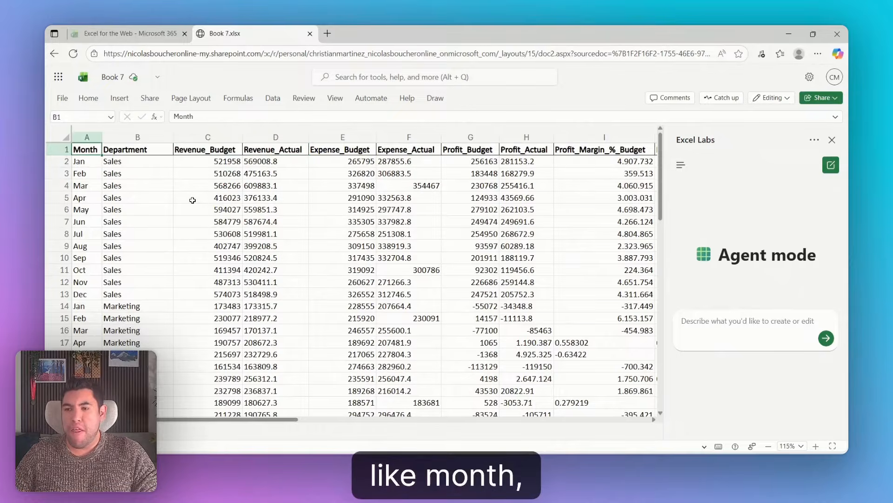
key(Right)
key(Right)
key(Right)
key(Left)
key(Right)
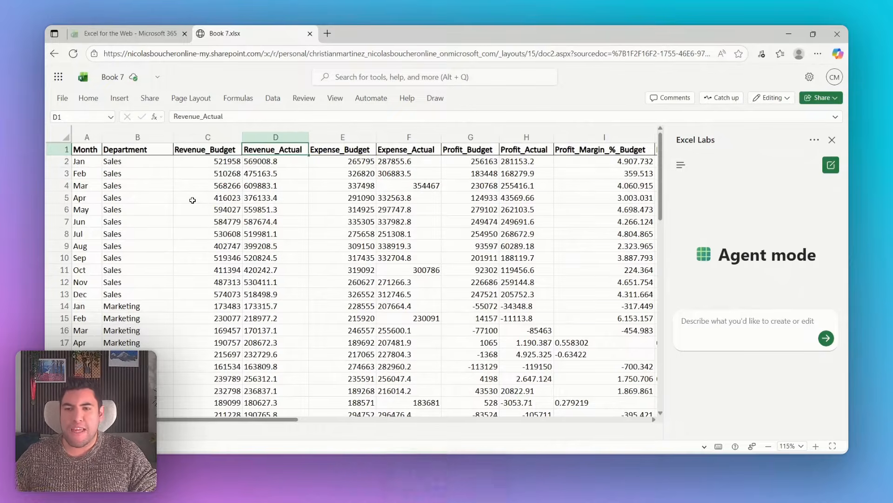
key(Right)
key(Right)
key(Right)
key(Right)
key(Right)
key(Right)
key(Right)
key(Right)
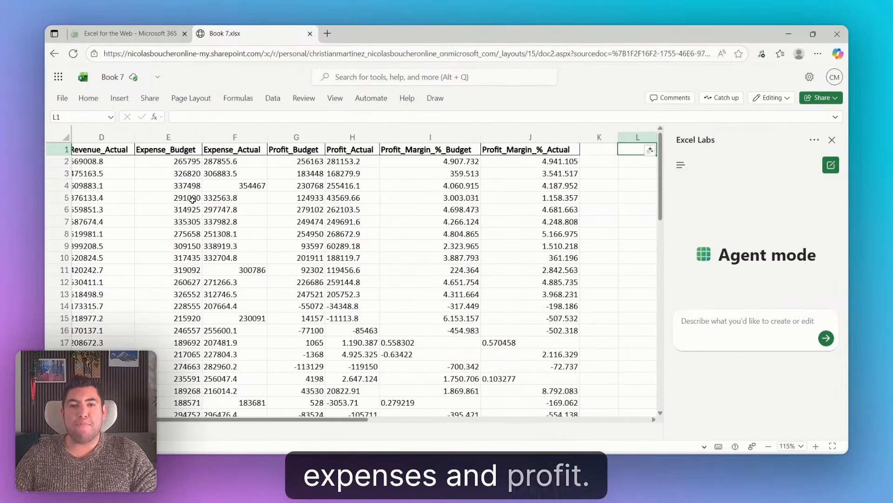
Step: Examine the extent of the data table down to its last row, and return to cell A1
click(390, 219)
key(ctrl+Home)
key(Down)
scroll(379, 214, down, 13)
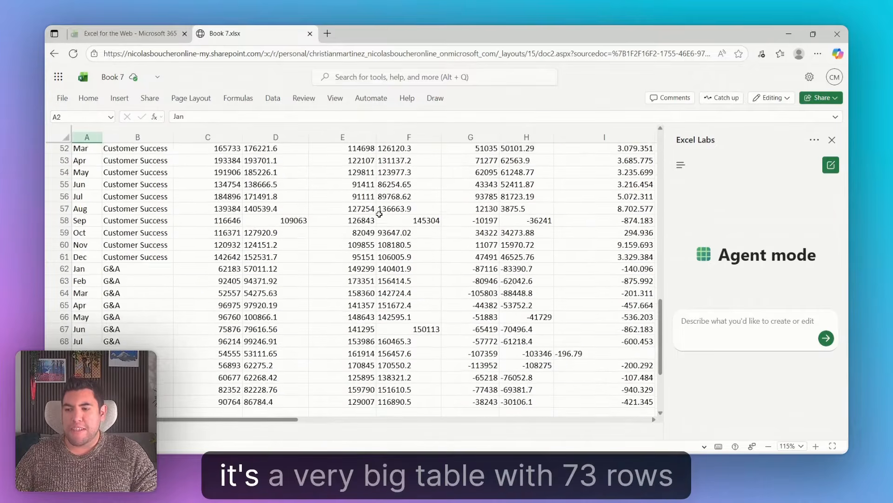
key(ctrl+Down)
key(Down)
key(ctrl+Home)
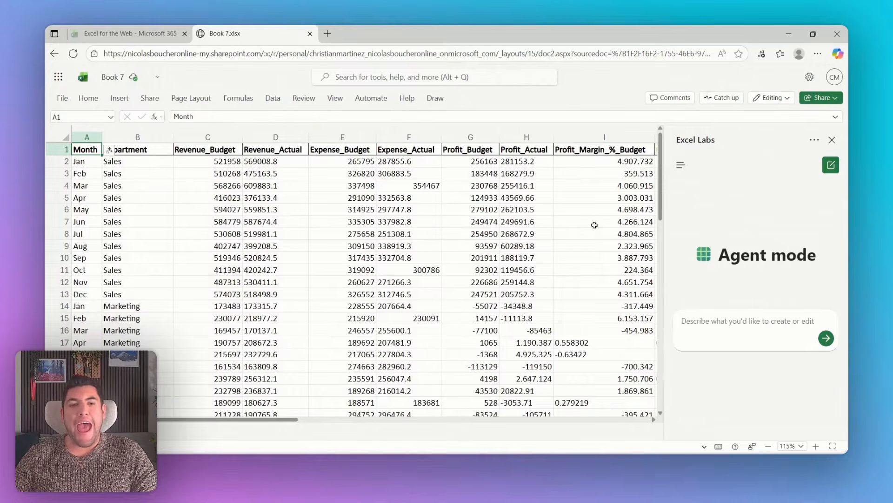
scroll(409, 198, down, 1)
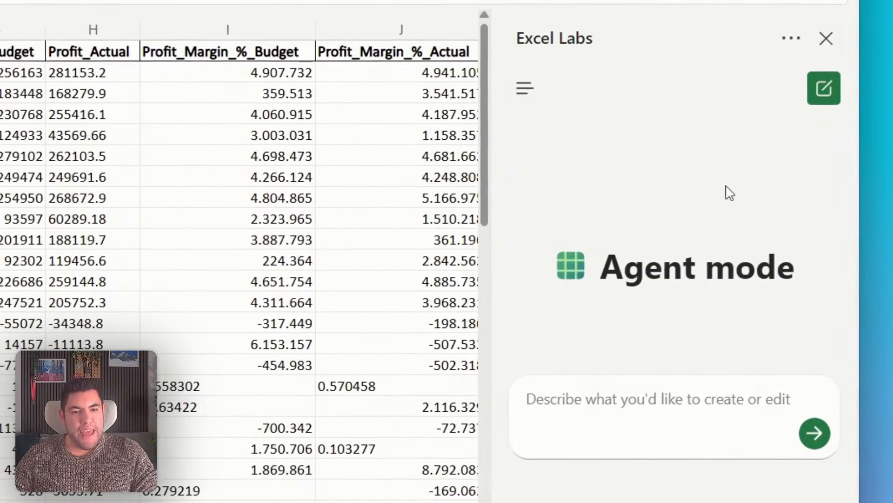
Step: Prompt Agent mode for a Variance Analysis dashboard of Budget vs. Actuals by Department and Month, with Revenue, Expenses and Profit KPIs, Variance, Variance %, and a Department slicer
click(700, 337)
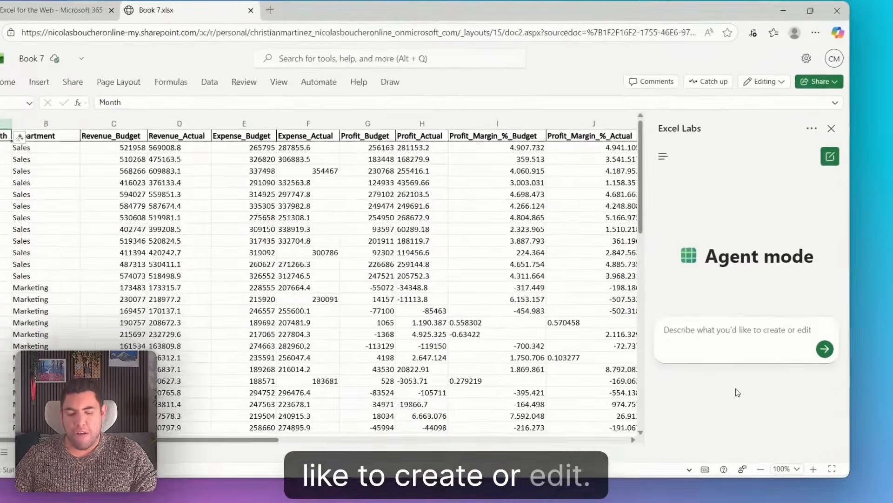
text(Build a Variance Analysis dashboard comparing Budget vs. Actuals by Department and Month. Include KPIs for Revenue, Expenses, and Profit, show Variance and Variance %, and add a slicer for Department.)
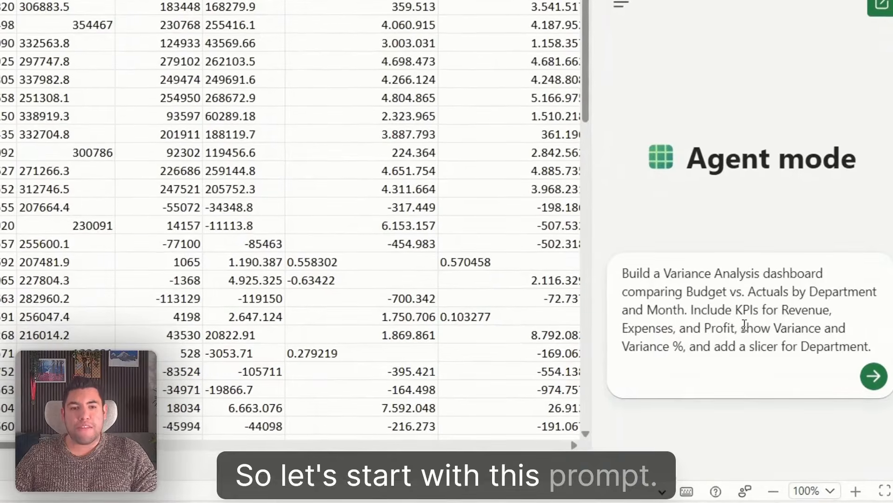
click(869, 387)
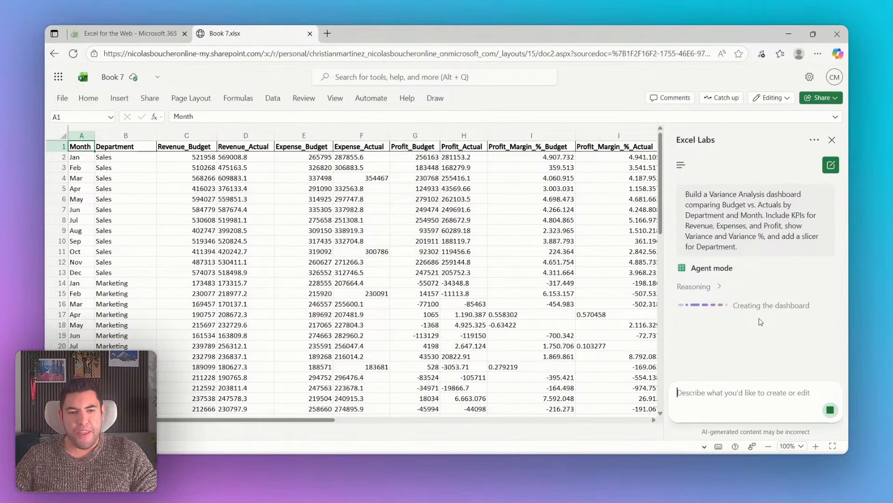
Step: Expand the agent's reasoning to check the activities it is carrying out for the dashboard
click(720, 287)
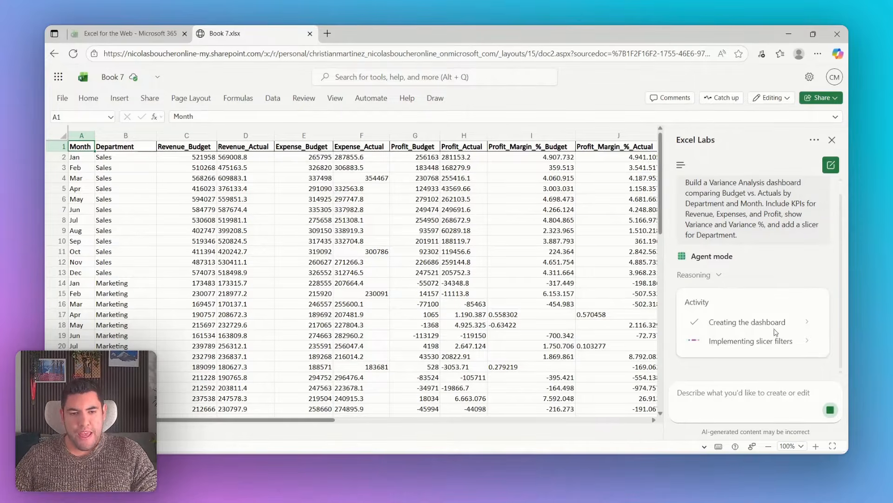
click(718, 278)
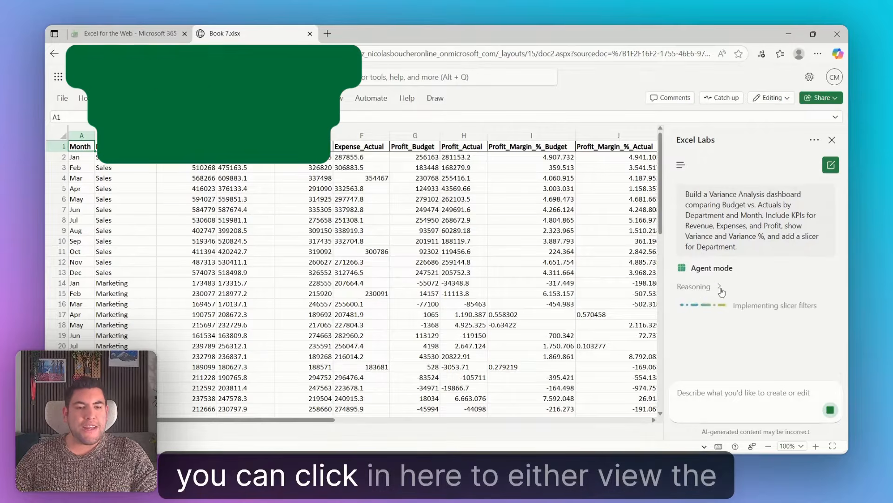
click(719, 287)
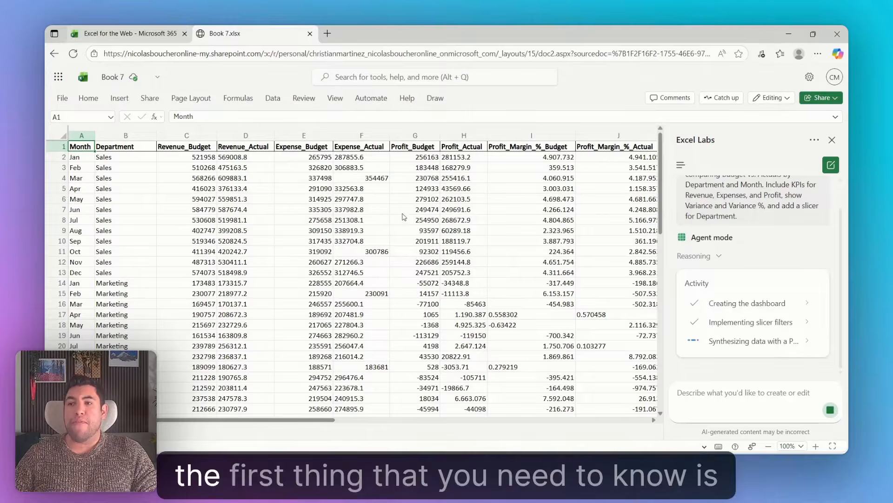
Step: Create a blank workbook from the Excel start page in the other browser tab
click(113, 33)
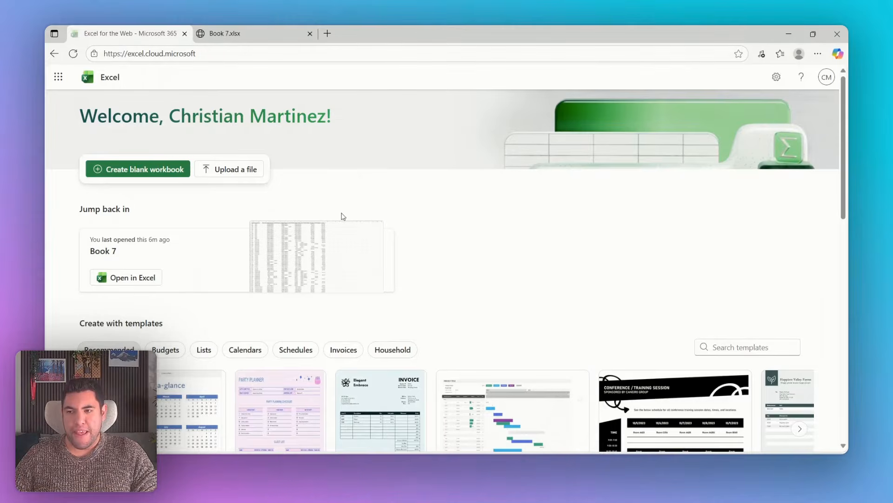
click(138, 170)
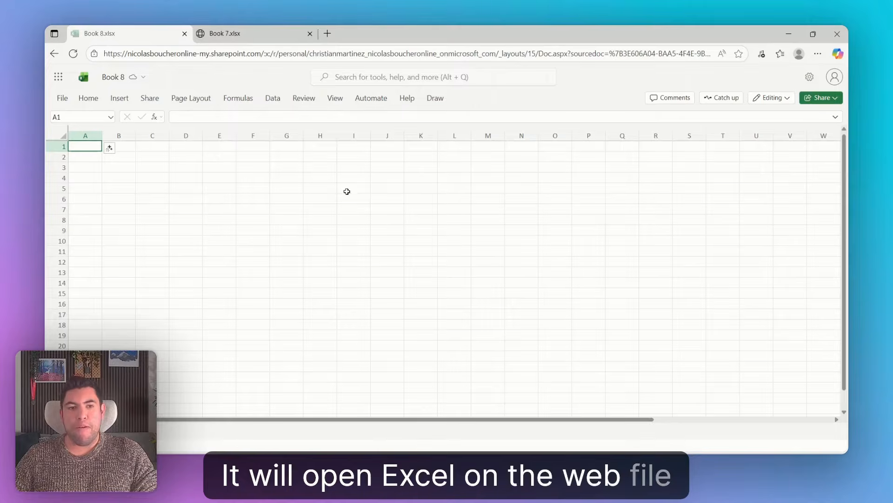
click(62, 100)
click(88, 98)
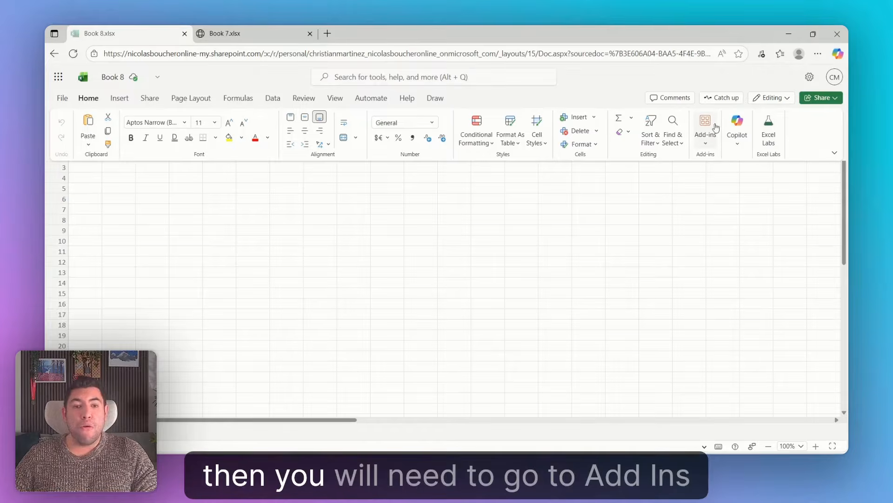
click(706, 135)
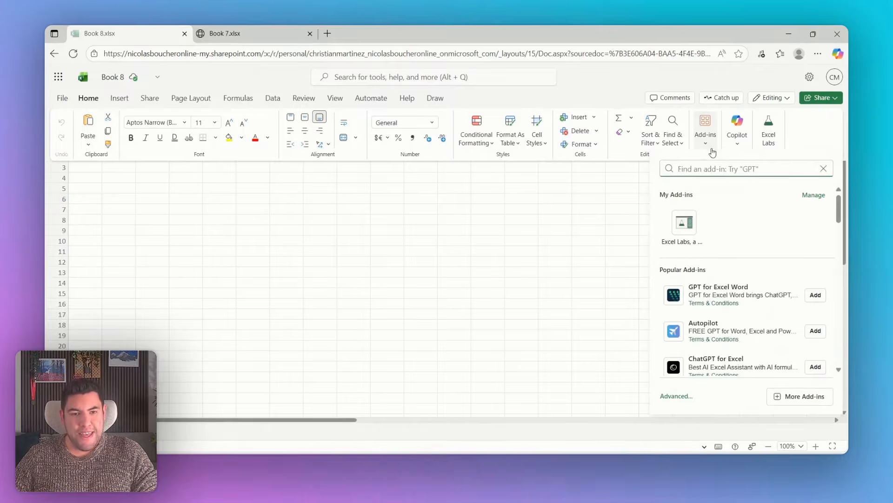
click(736, 181)
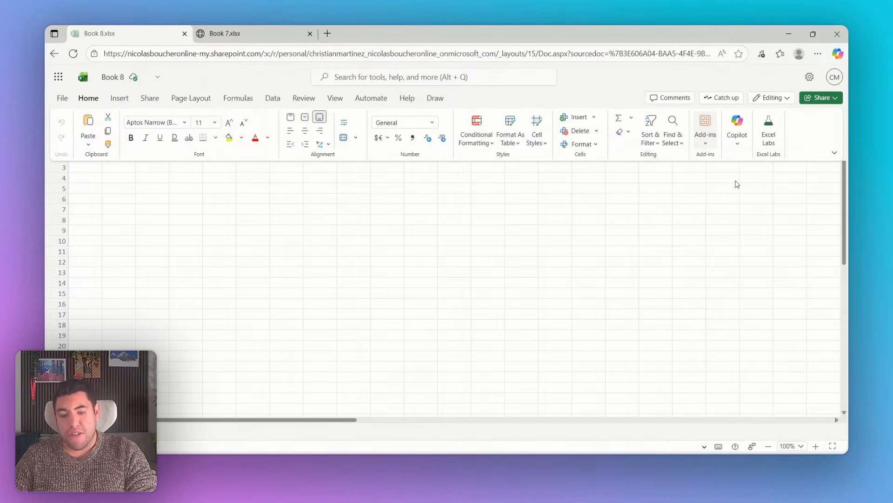
text(e)
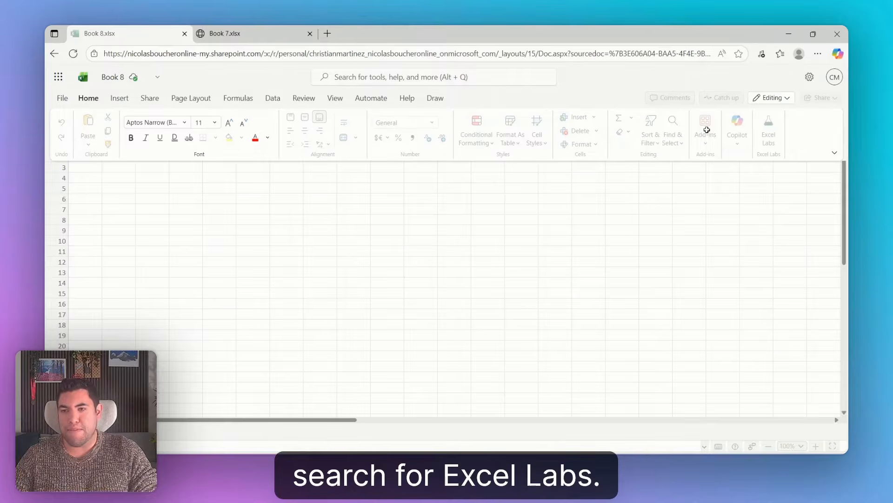
click(698, 216)
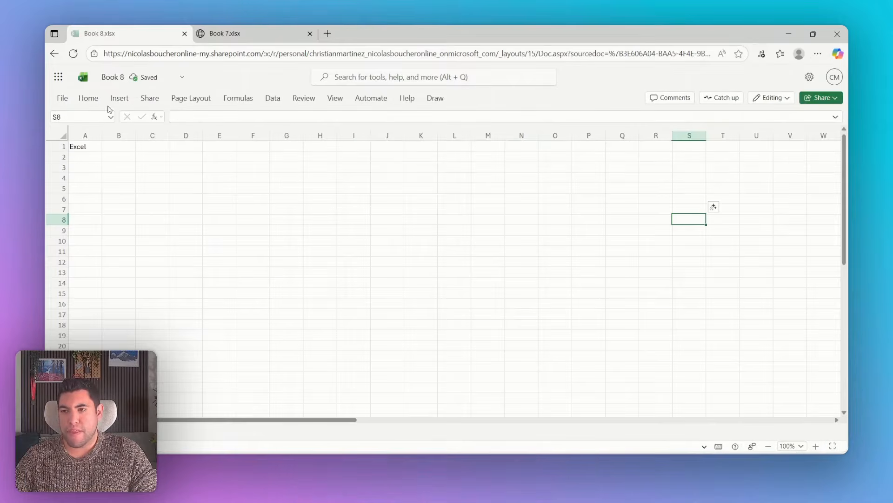
Step: Search the add-ins for "Excel Labs" and select the Excel Labs add-in
click(704, 134)
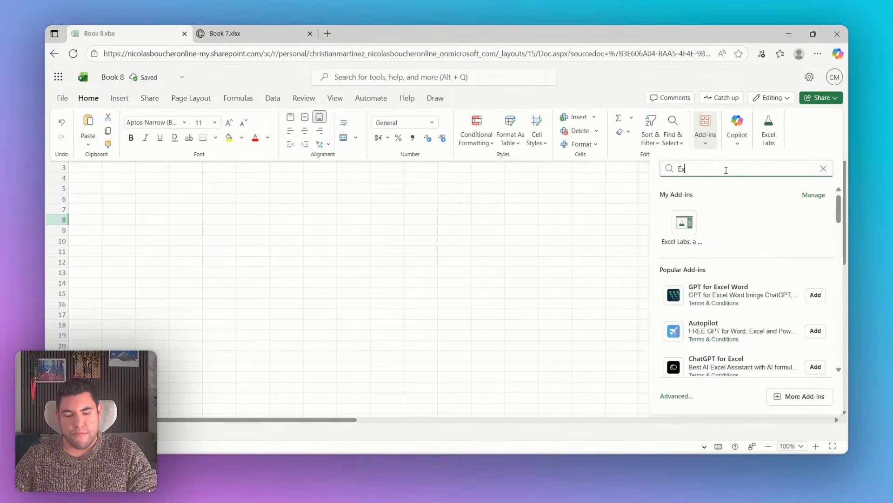
text(Excel Labs)
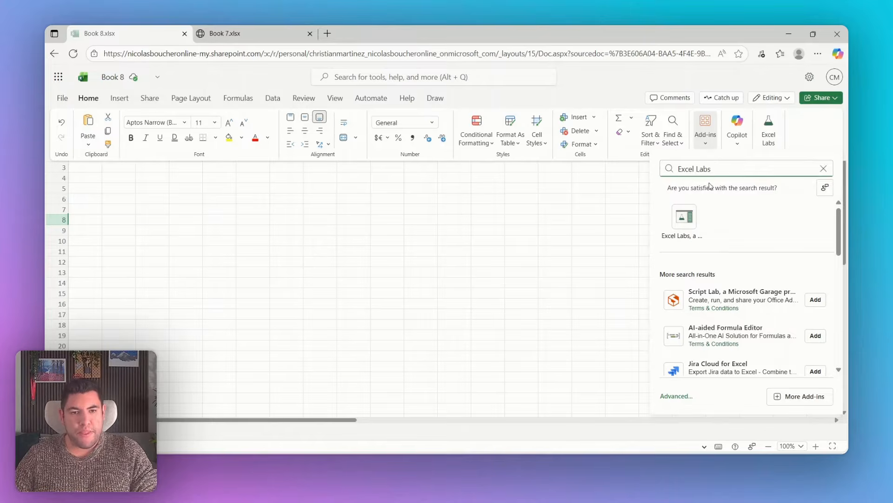
click(687, 227)
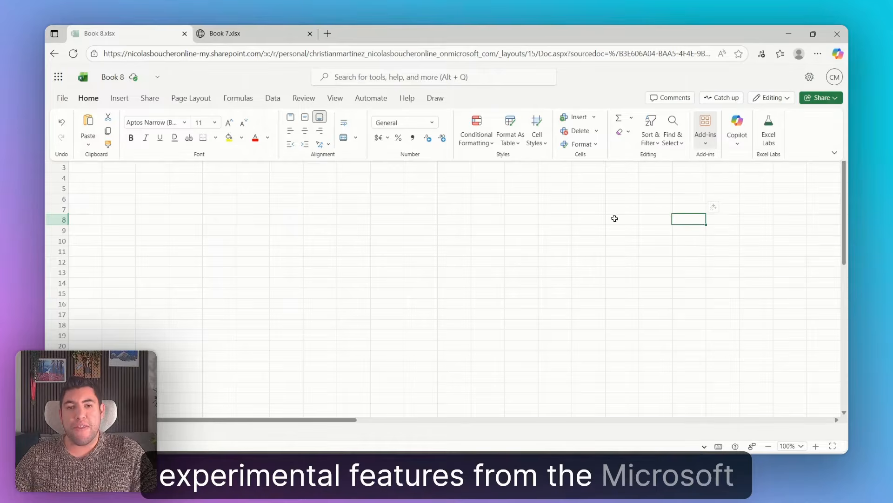
Step: Return to the Book 7 workbook and check the progress of the agent's activities
click(267, 33)
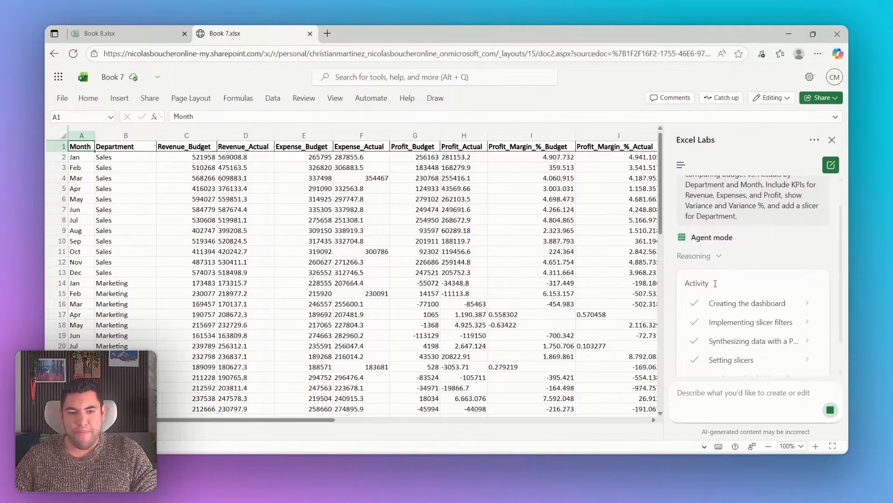
scroll(732, 298, down, 1)
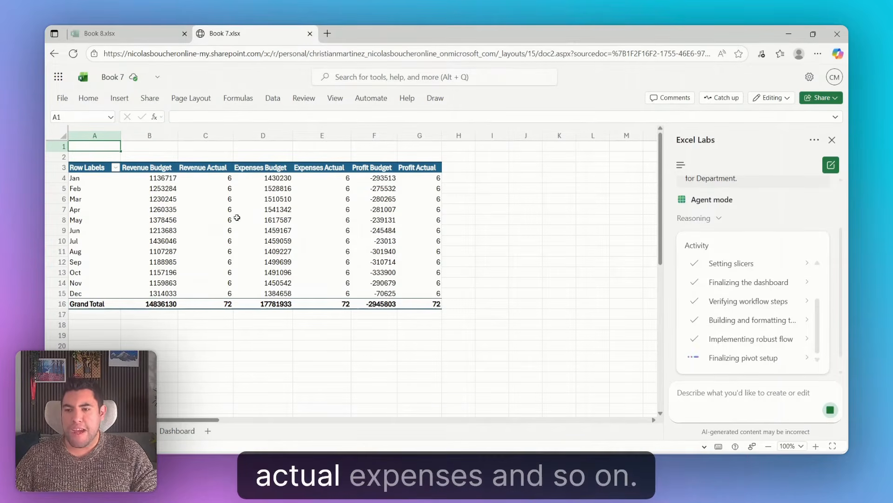
Step: Open the Dashboard sheet and inspect the Revenue, Expenses and Profit KPI blocks, including the formulas behind the Revenue figures
click(175, 433)
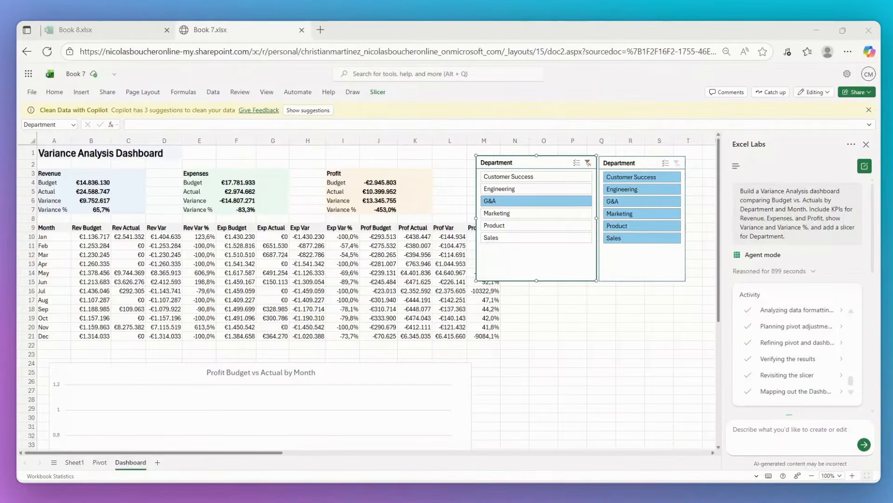
click(32, 151)
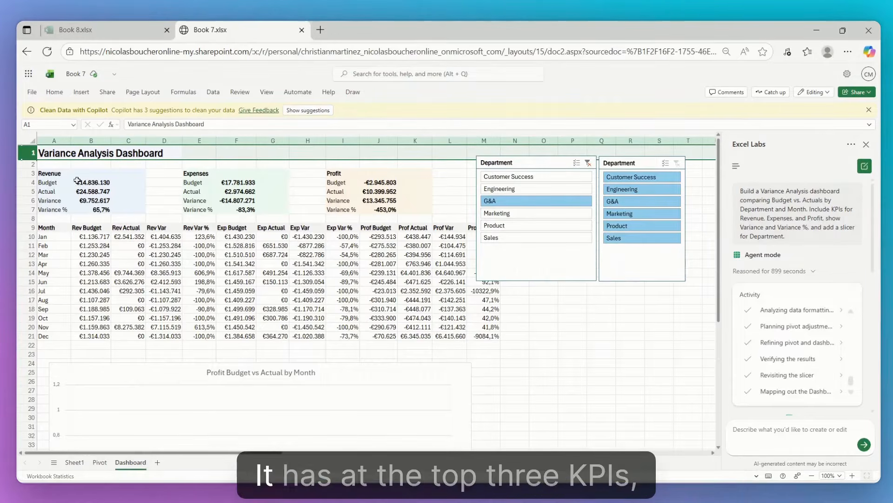
drag(52, 172, 130, 202)
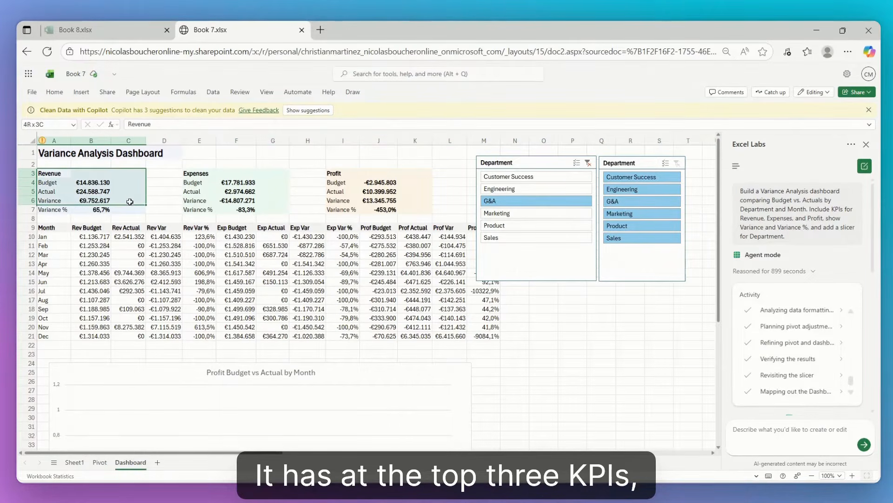
click(369, 182)
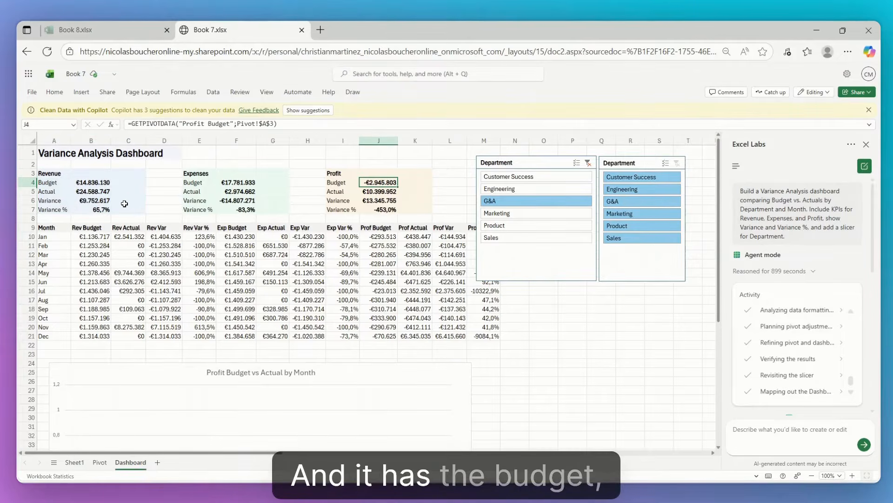
click(95, 203)
click(105, 210)
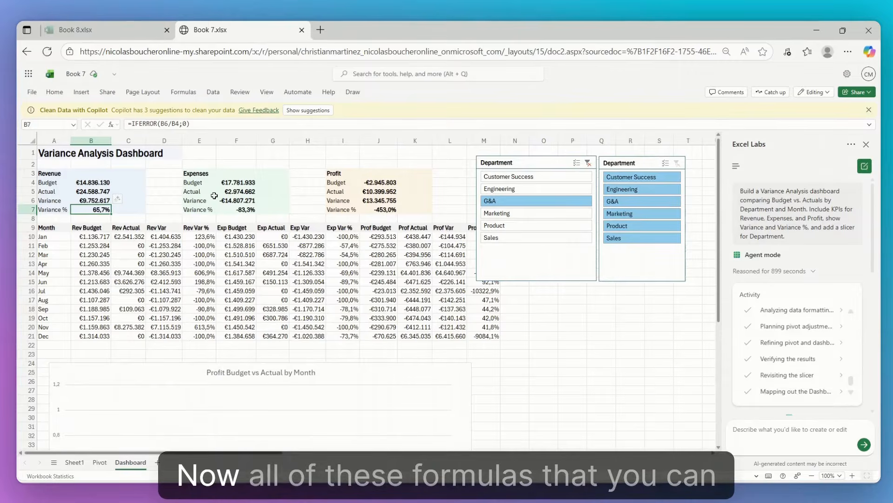
click(96, 200)
click(98, 191)
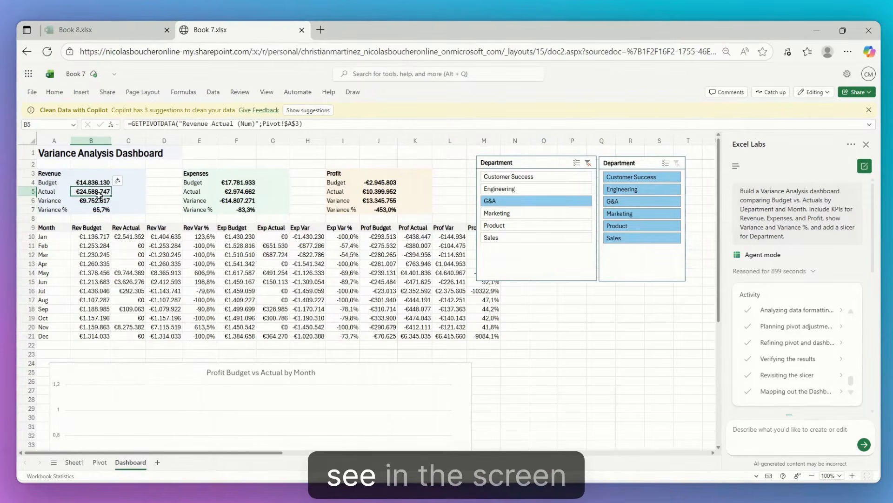
Step: Enlarge the dashboard to 130% and examine the monthly variance table and the Profit Budget vs Actual by Month chart
scroll(122, 209, up, 3)
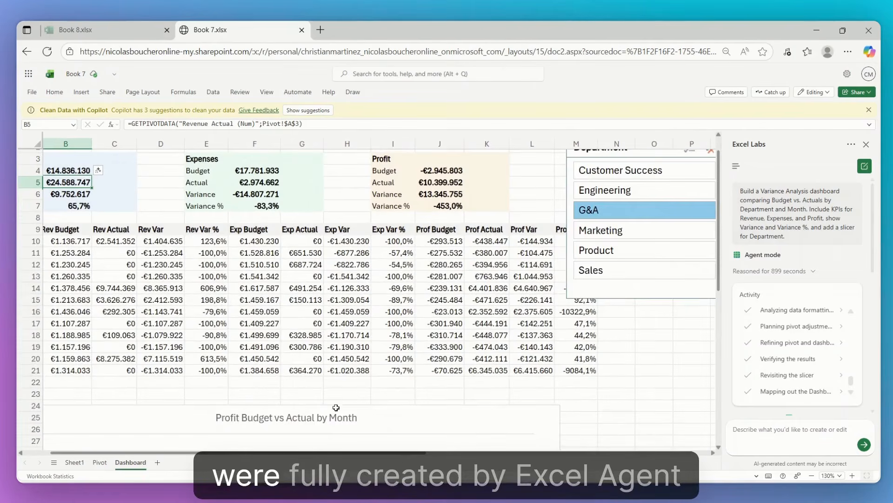
drag(400, 453, 358, 453)
scroll(358, 365, down, 3)
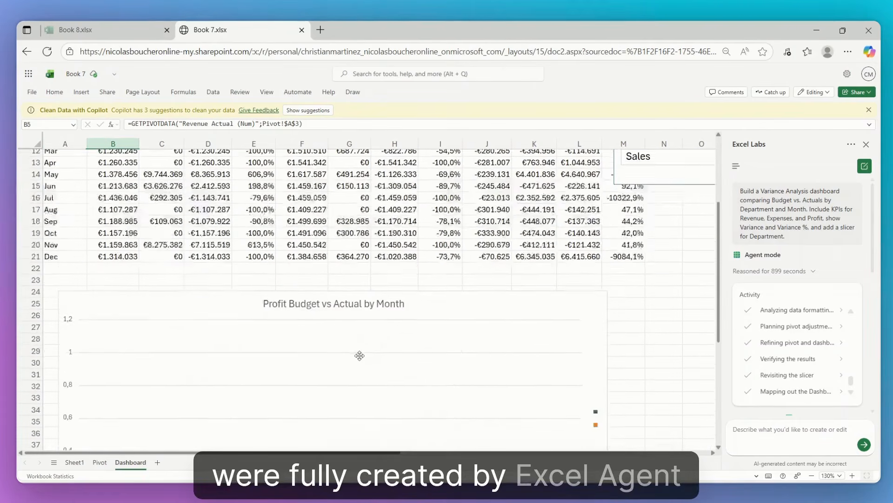
Step: Return to the top of the dashboard and read the agent's summary of what it built, including the key KPI checks
scroll(360, 359, up, 4)
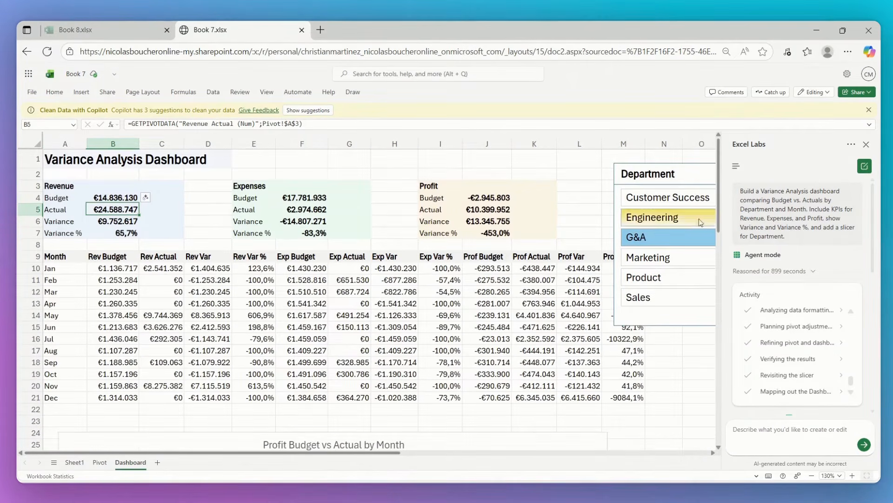
scroll(819, 288, down, 4)
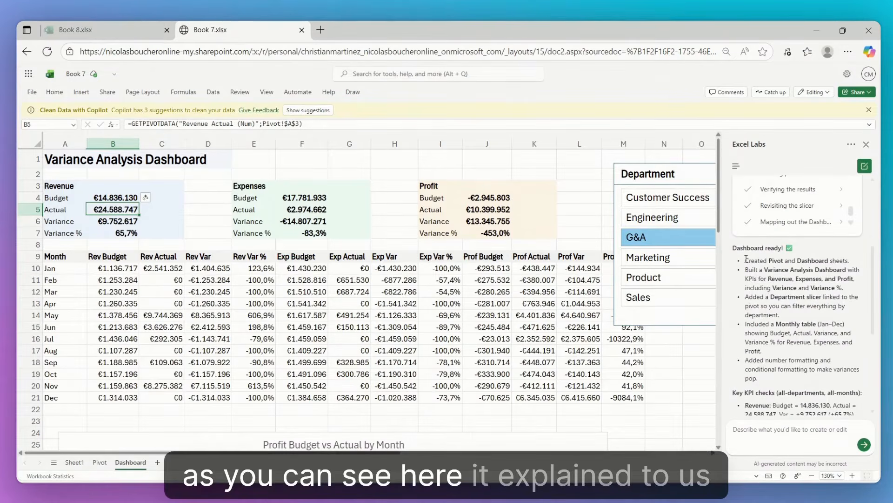
scroll(754, 270, down, 5)
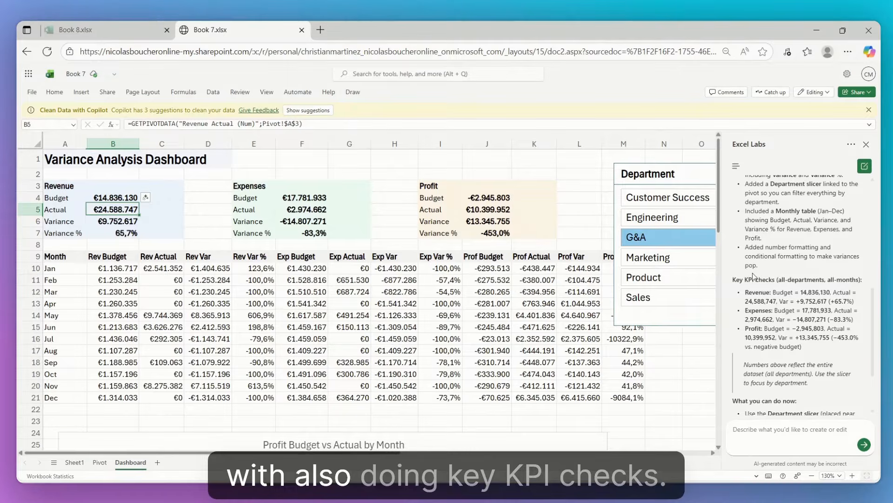
scroll(763, 290, down, 3)
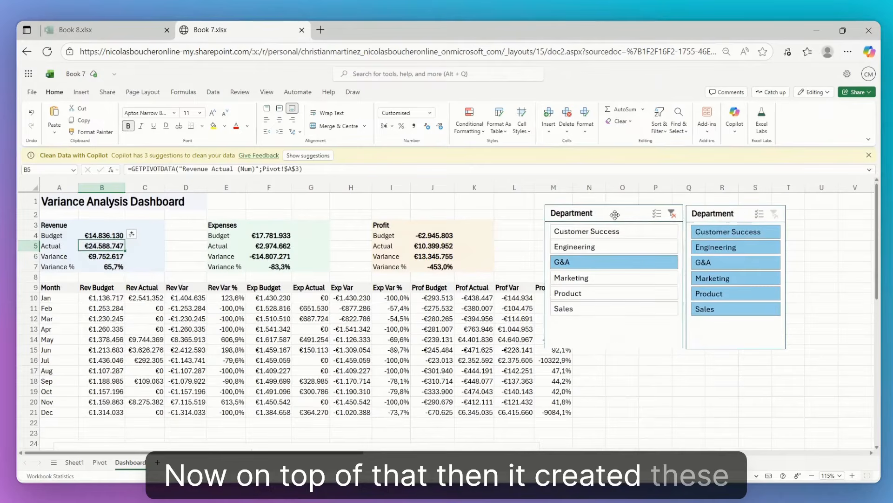
Step: Move the two Department slicers away from the monthly table so that they sit side by side without covering its Profit columns
drag(615, 214, 620, 213)
drag(723, 215, 758, 214)
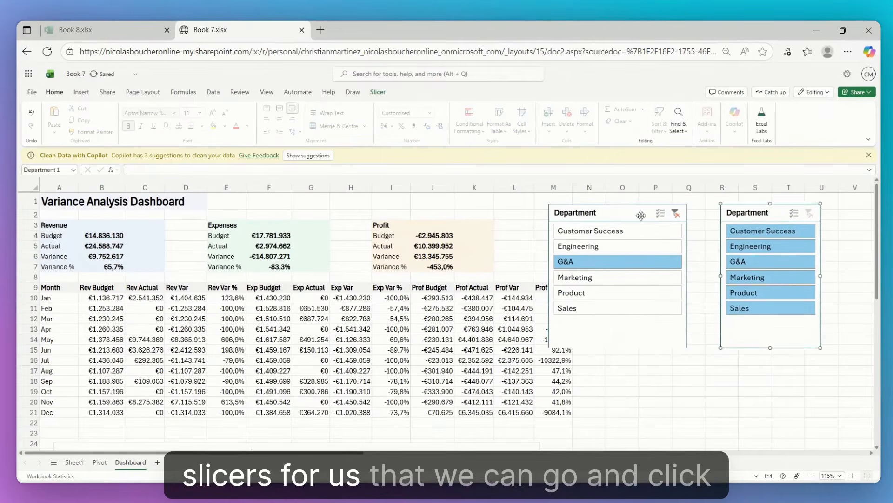
drag(632, 213, 662, 215)
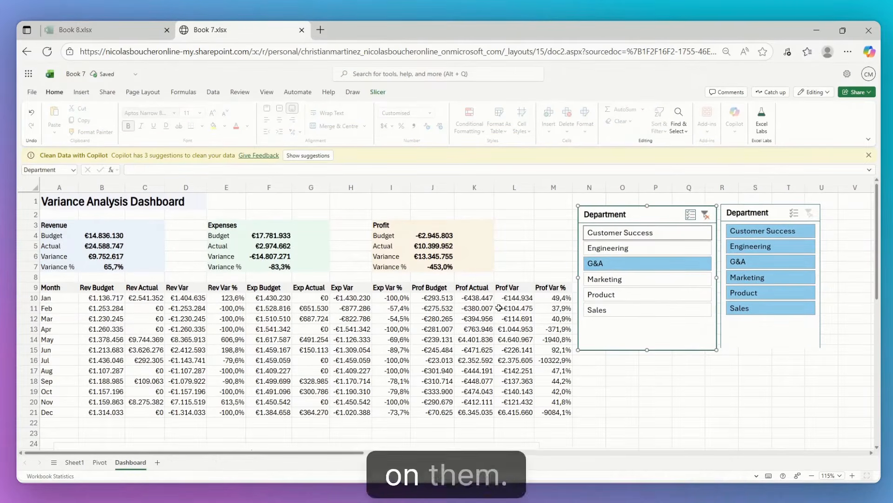
Step: Inspect the pivot table on the Pivot sheet and return to the Dashboard sheet
click(99, 462)
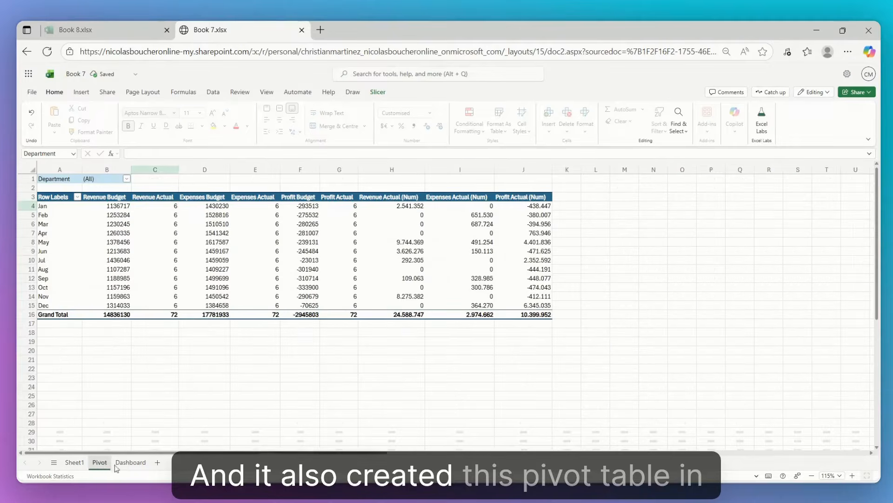
click(147, 462)
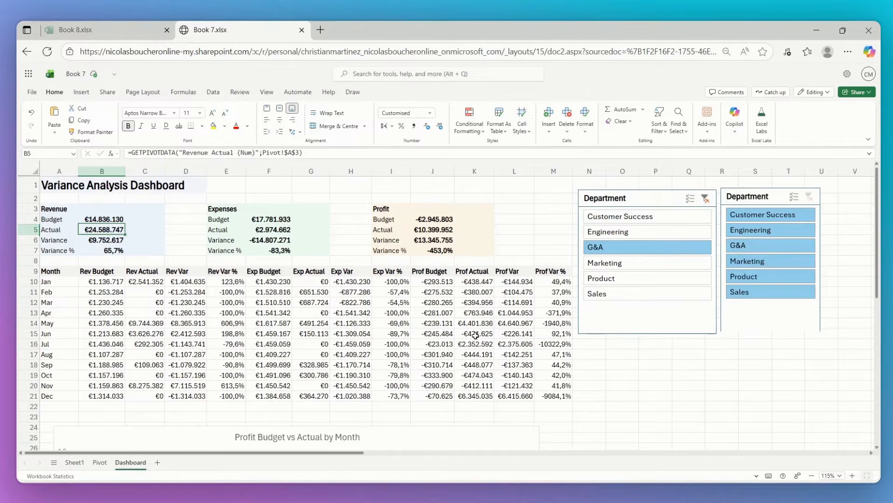
Step: Switch to the Book 8 workbook, enlarge Sheet1 to 115% and examine the monthly data columns such as Revenue, COGS and Marketing_Expense
click(112, 28)
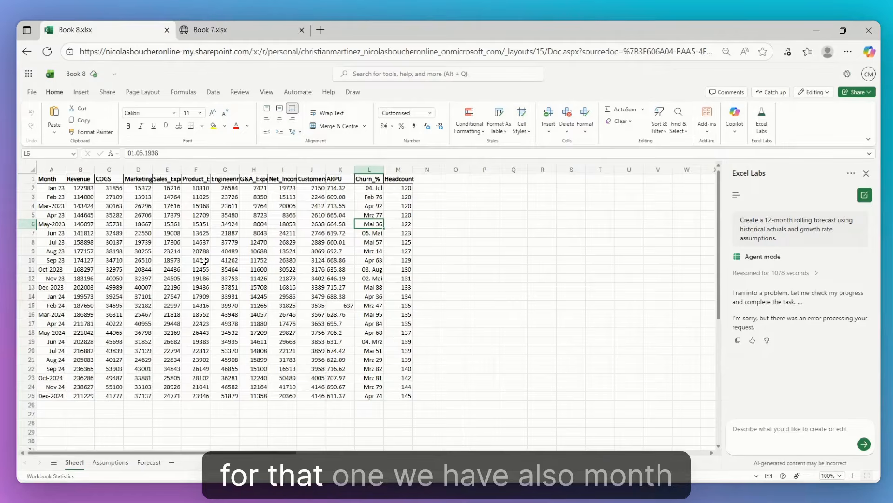
scroll(203, 251, up, 2)
click(103, 231)
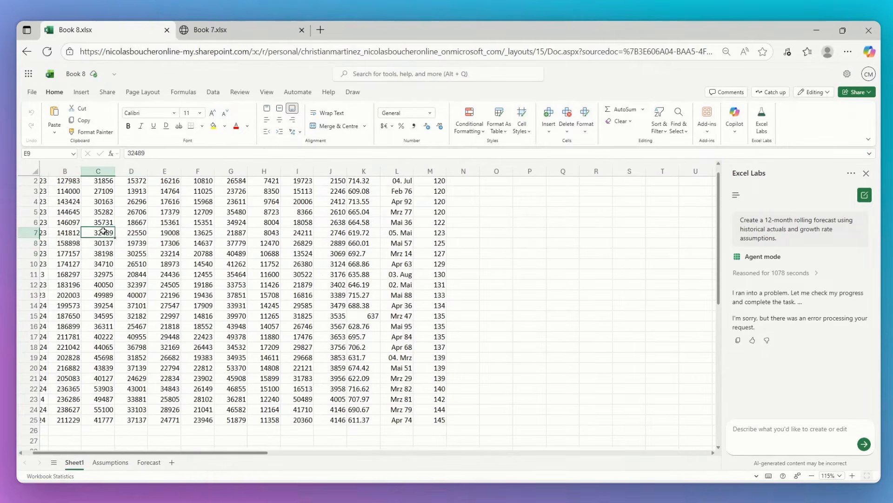
scroll(100, 231, up, 1)
scroll(100, 230, left, 1)
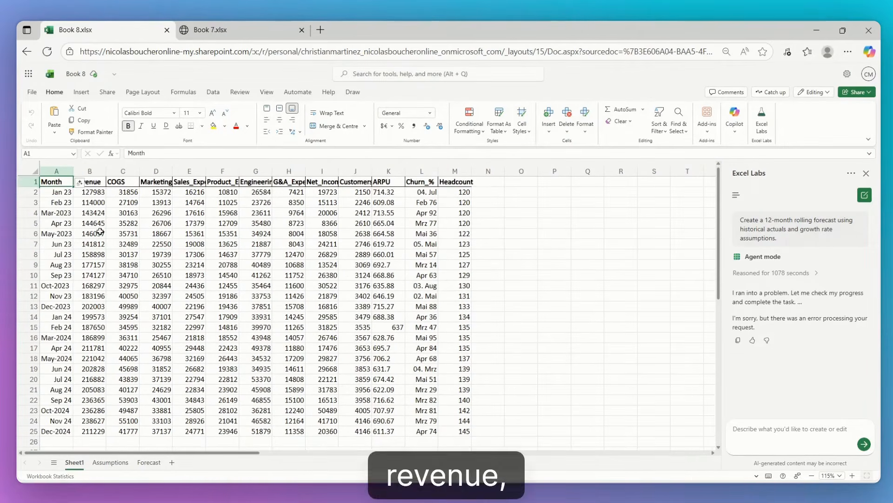
click(164, 185)
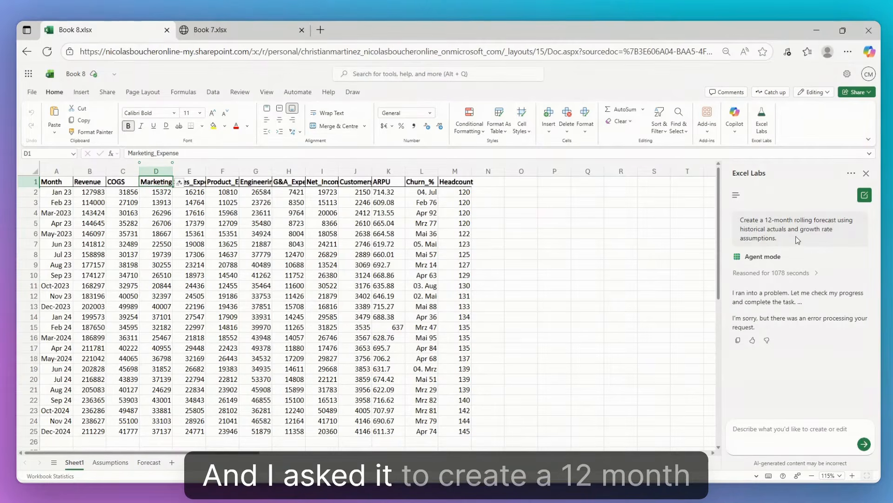
Step: Highlight the 12-month rolling forecast prompt, expand the agent's reasoning and read its activity list through to the closing message
drag(797, 241, 765, 219)
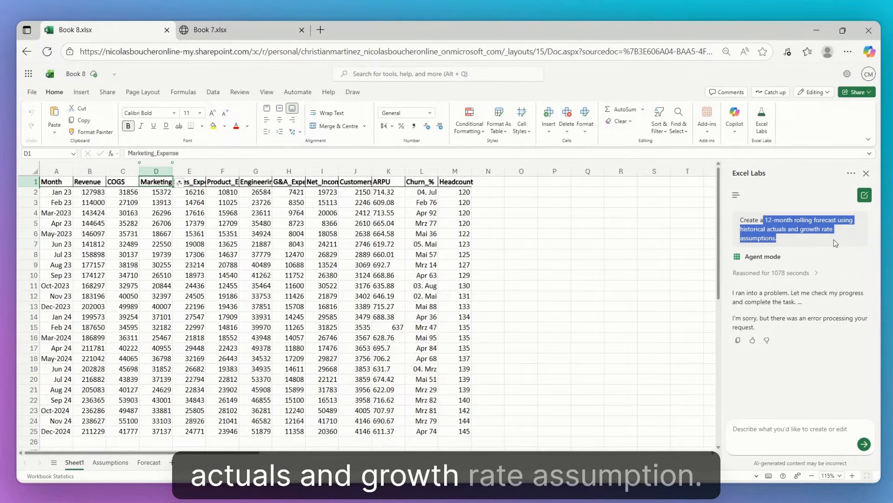
click(612, 324)
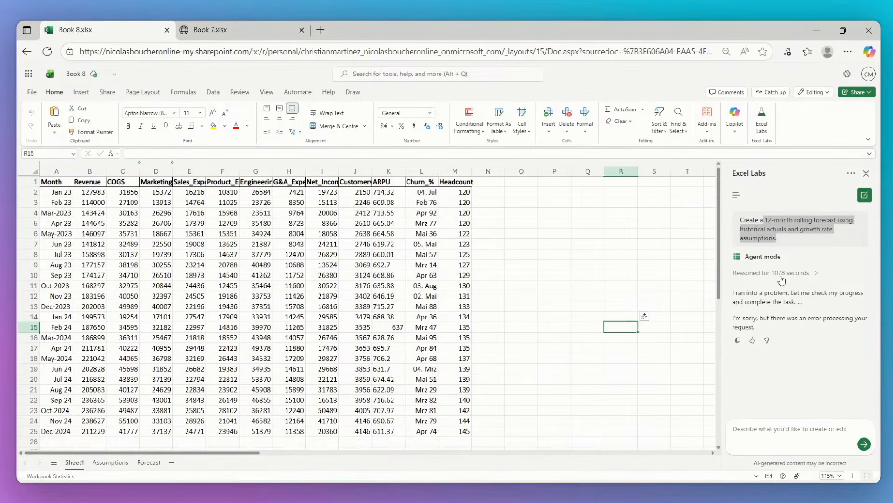
click(786, 274)
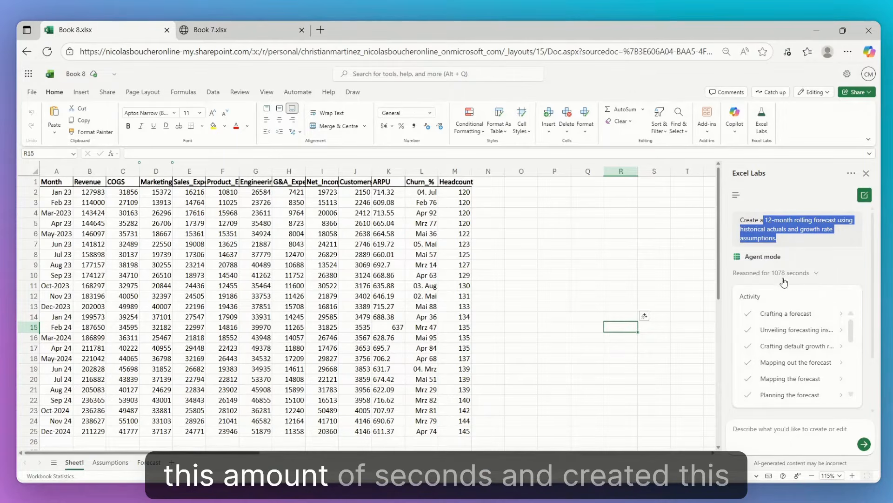
scroll(795, 321, down, 5)
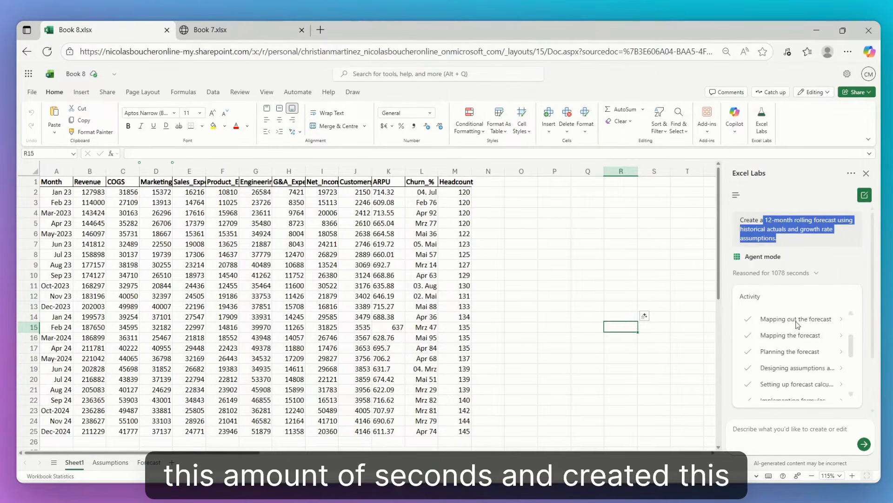
scroll(800, 325, down, 3)
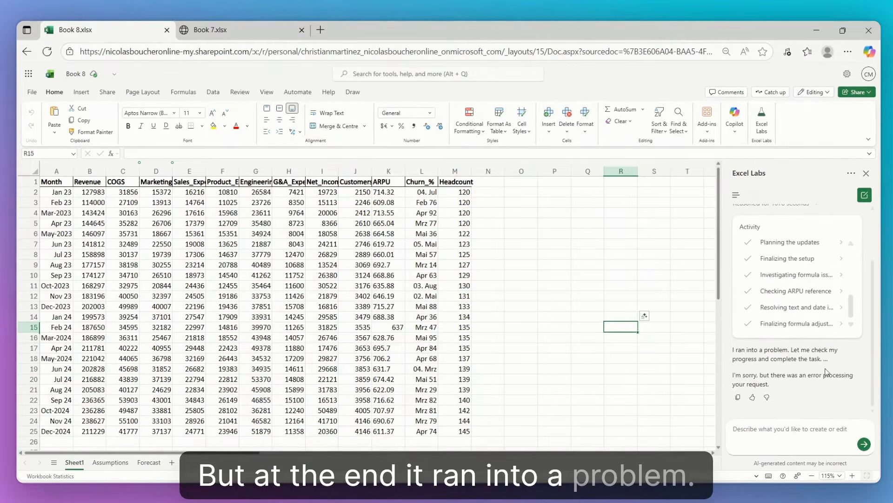
Step: Open the Assumptions sheet, enlarge it to 130% and inspect the Assumption, Value and Notes columns, including the Start Product Expense note
click(110, 465)
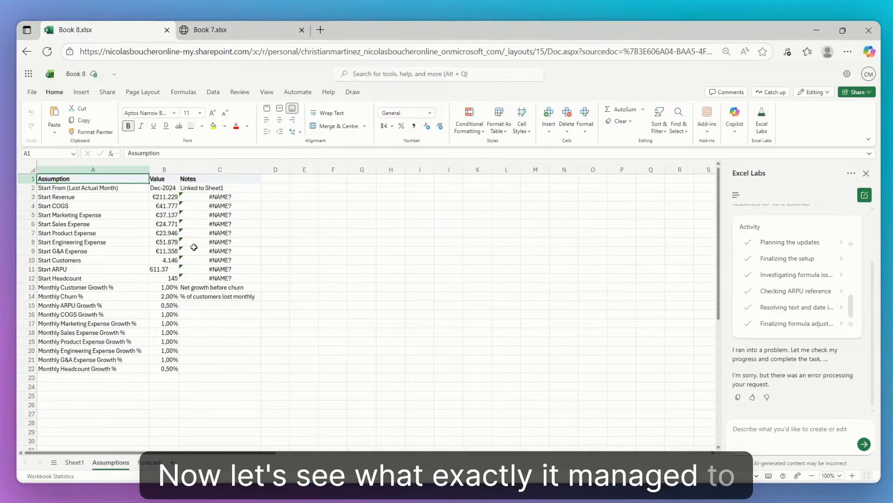
scroll(214, 237, up, 3)
drag(287, 271, 126, 246)
click(96, 221)
scroll(95, 220, up, 1)
click(107, 184)
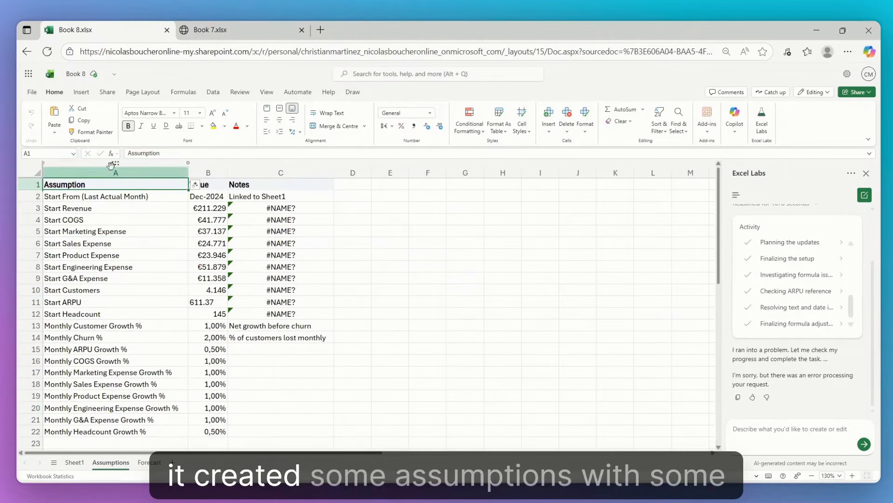
click(215, 196)
click(278, 201)
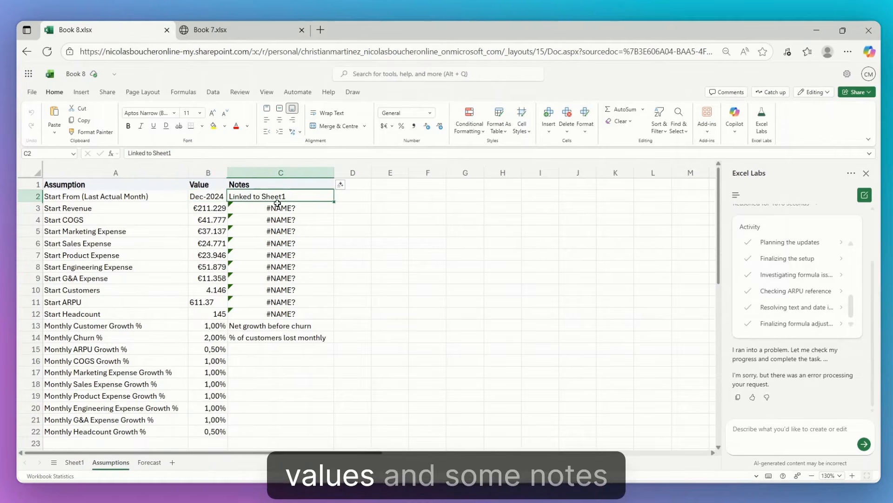
click(279, 255)
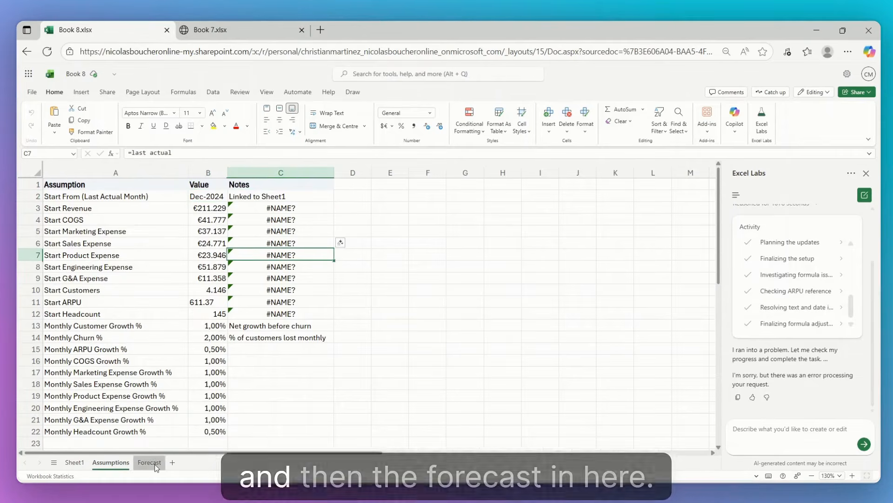
Step: Inspect the Forecast sheet's chart, table and first ARPU formula, and return to the source data on Sheet1
click(149, 462)
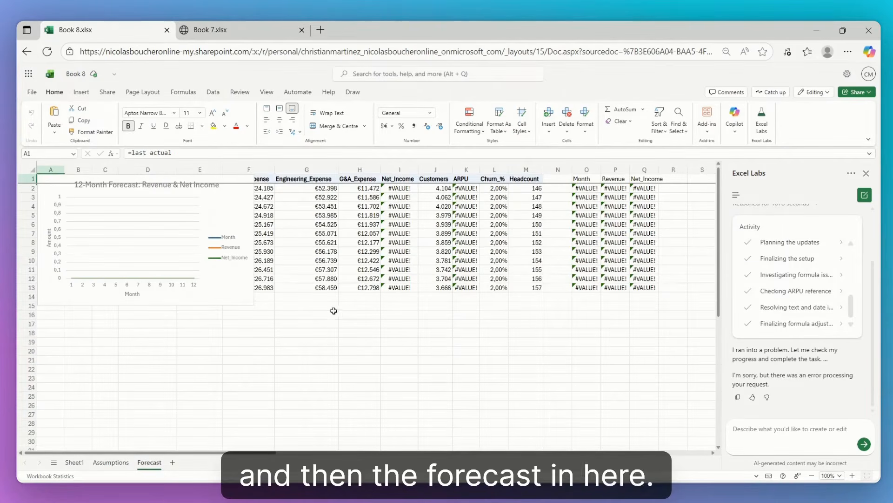
click(465, 188)
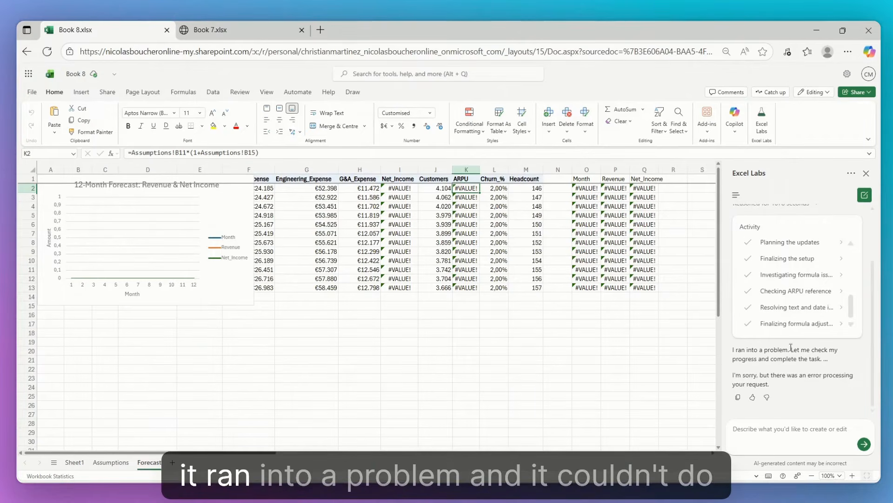
click(74, 462)
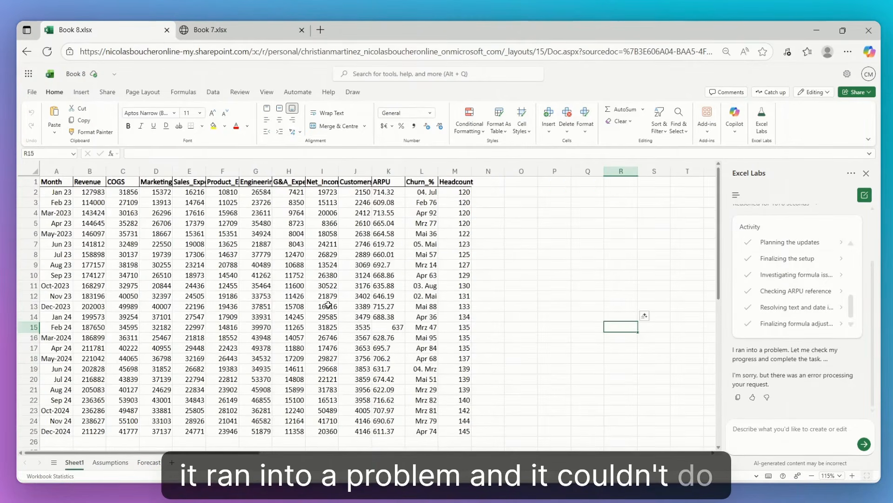
scroll(828, 271, up, 3)
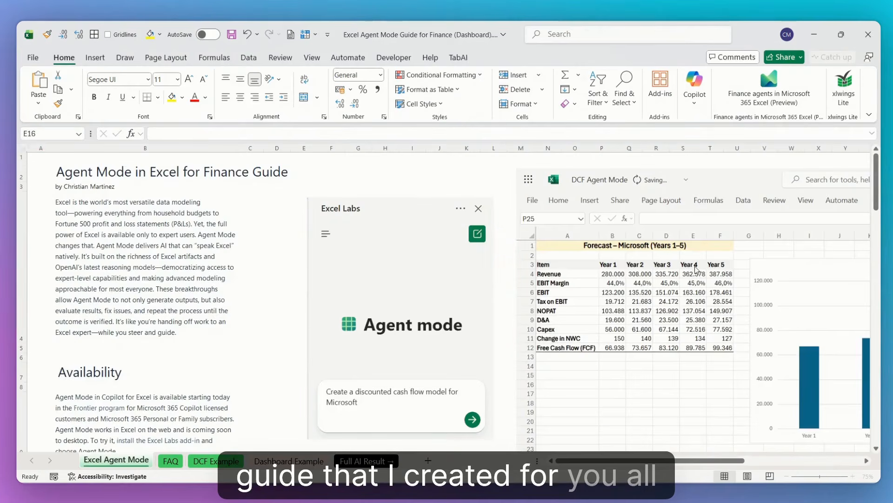
Step: In the Excel Agent Mode Guide for Finance workbook, read the introduction and the Availability section
click(224, 255)
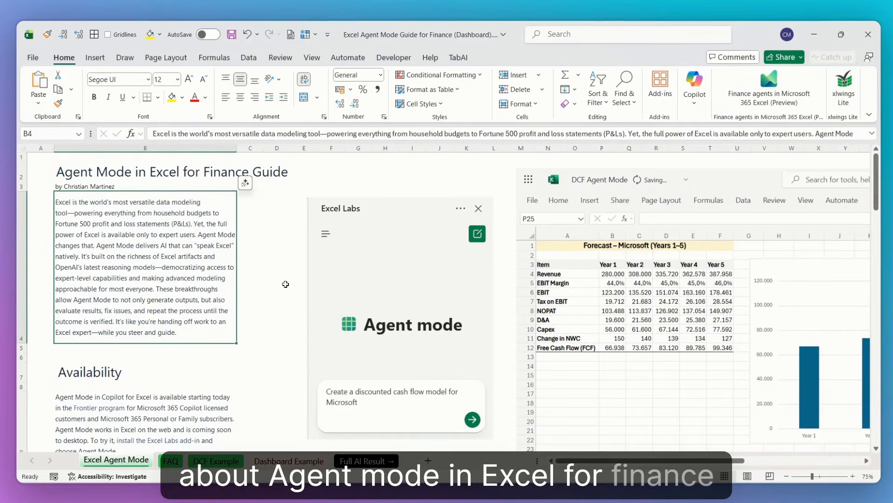
scroll(291, 284, down, 1)
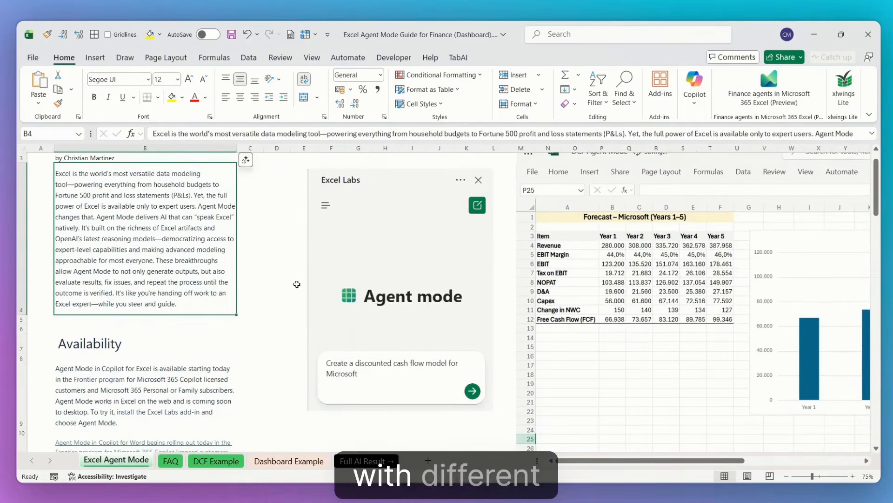
scroll(297, 284, down, 2)
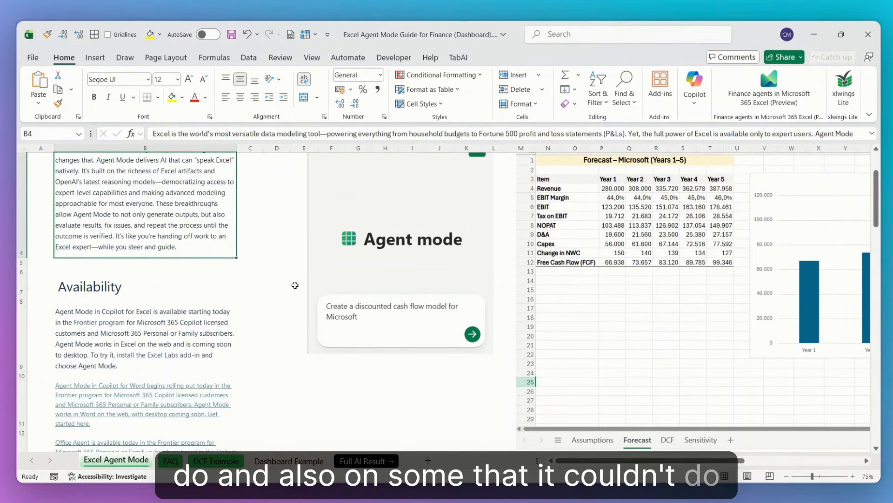
scroll(295, 285, down, 4)
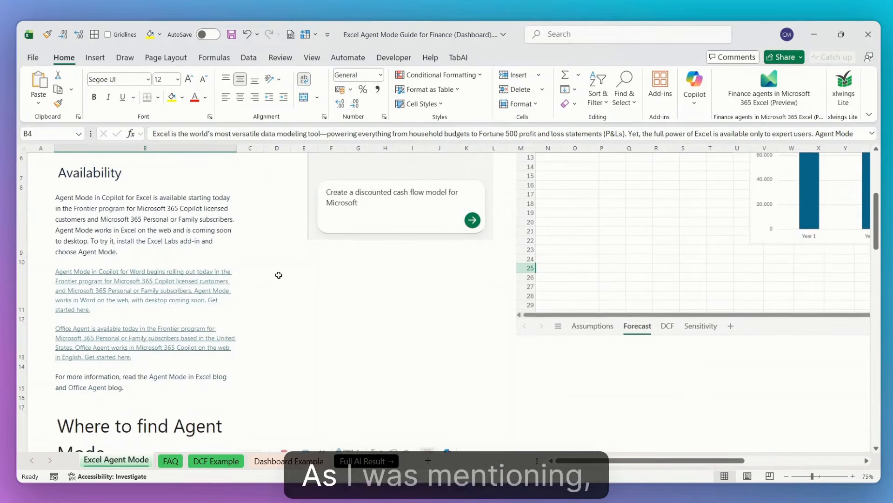
click(183, 230)
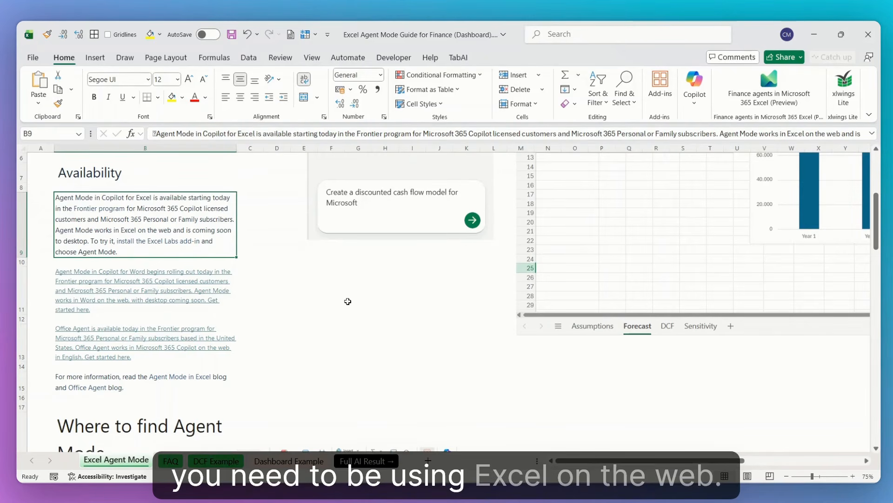
Step: Review the guide's instructions on where to find and how to use Agent Mode, and open the FAQ sheet
scroll(351, 297, down, 6)
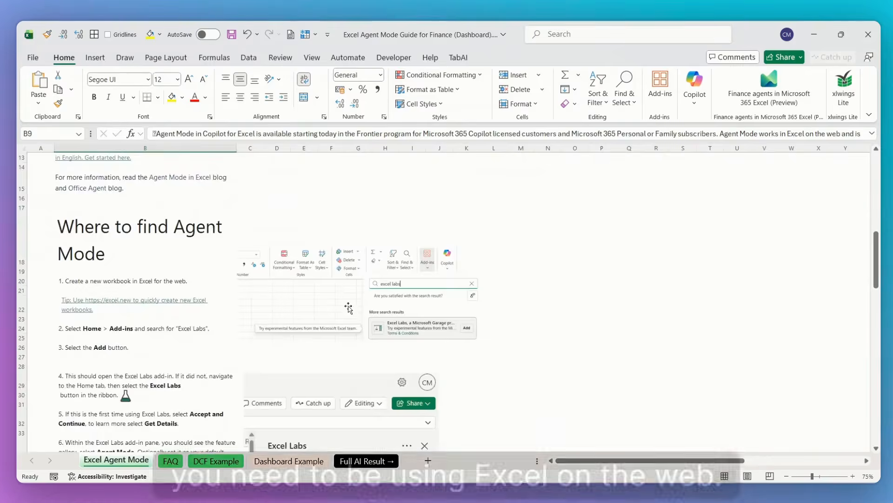
scroll(341, 286, up, 1)
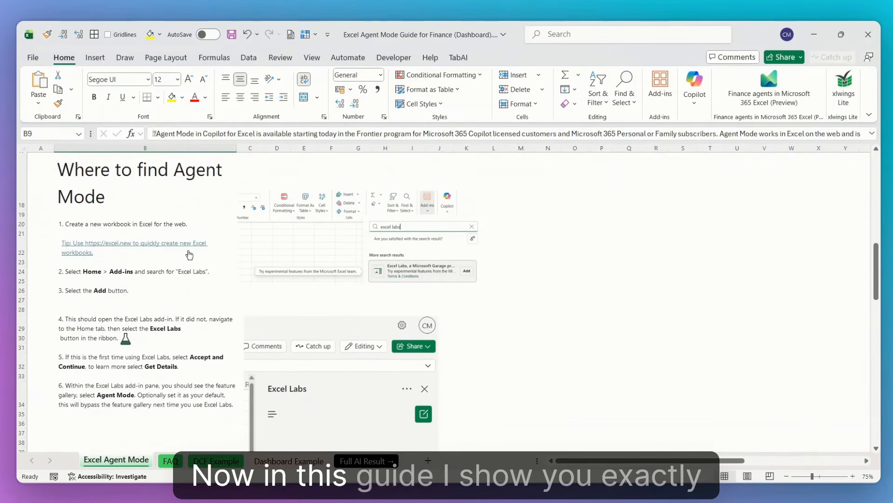
click(119, 175)
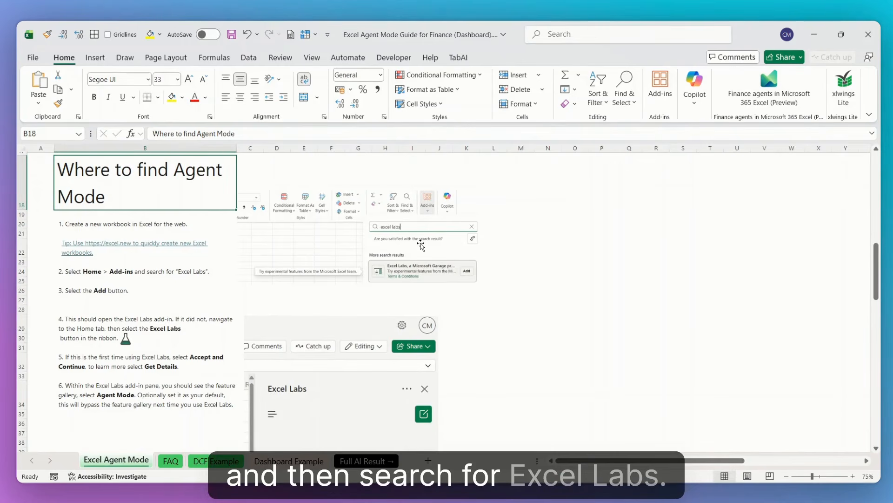
scroll(421, 245, down, 10)
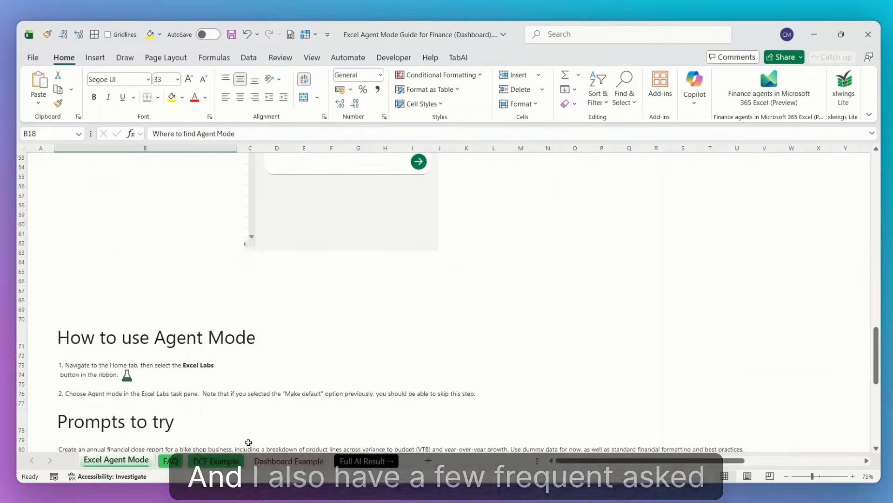
scroll(248, 442, down, 6)
click(171, 460)
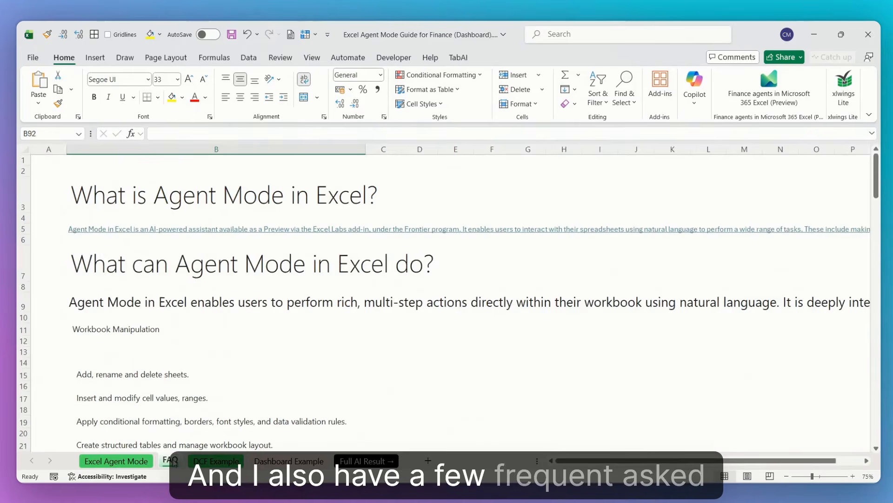
Step: Read through the FAQ questions on Agent Mode's capabilities and intended use, and review the DCF Example sheet from prompt to output
scroll(290, 336, down, 3)
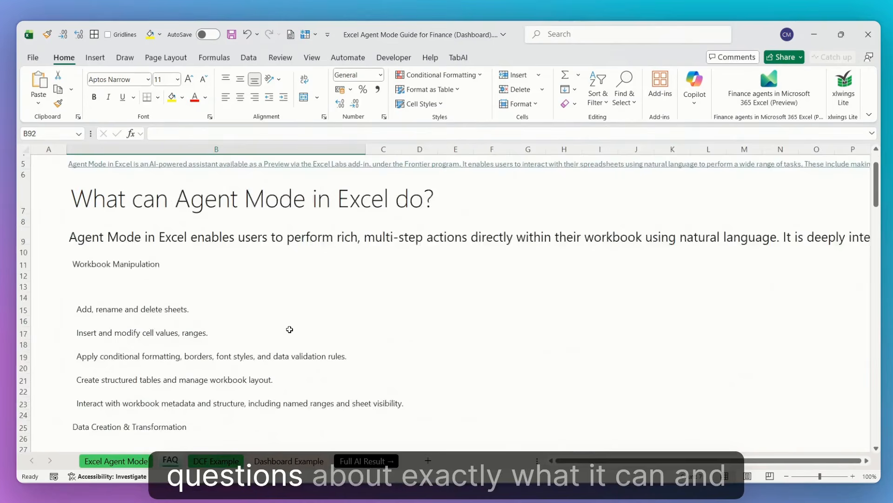
scroll(291, 329, down, 20)
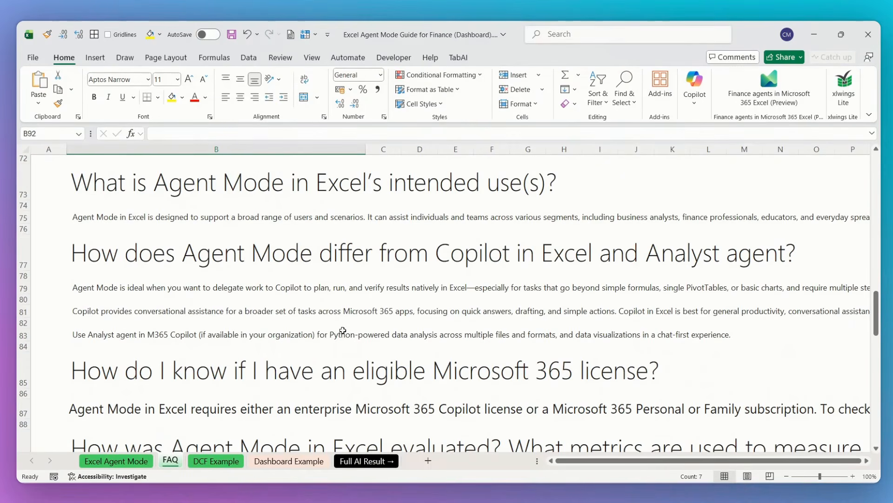
click(239, 467)
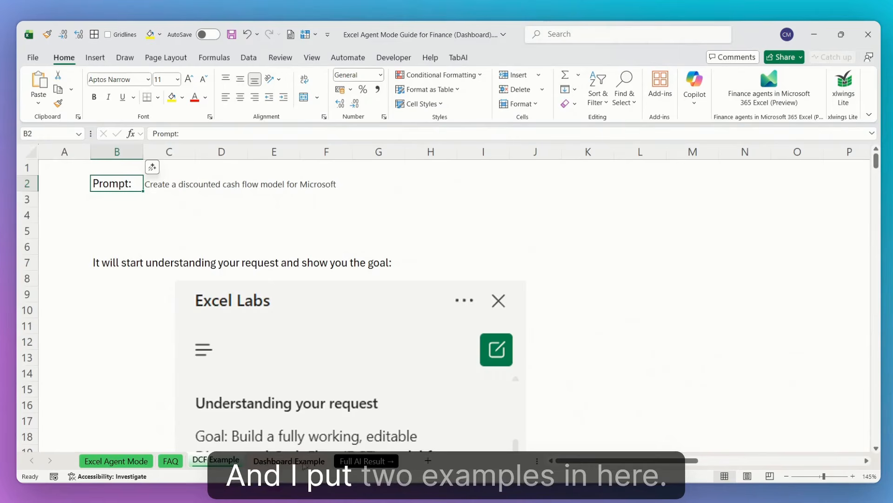
scroll(304, 369, down, 3)
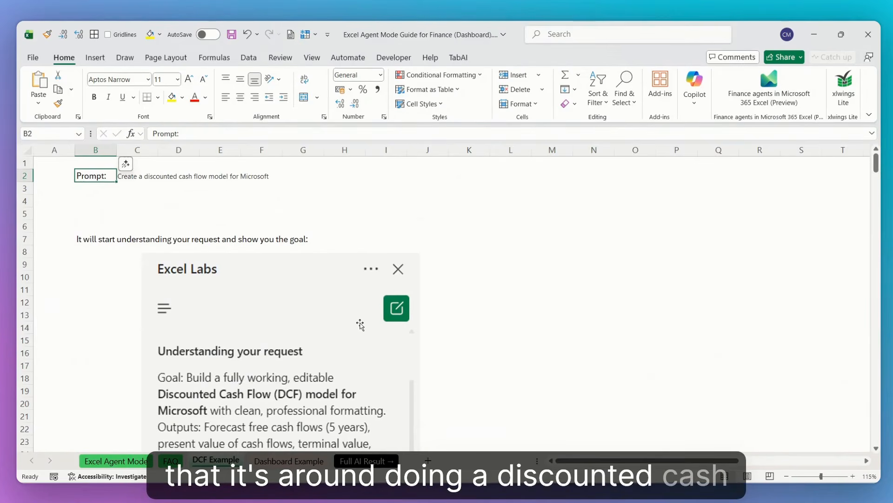
scroll(333, 289, down, 20)
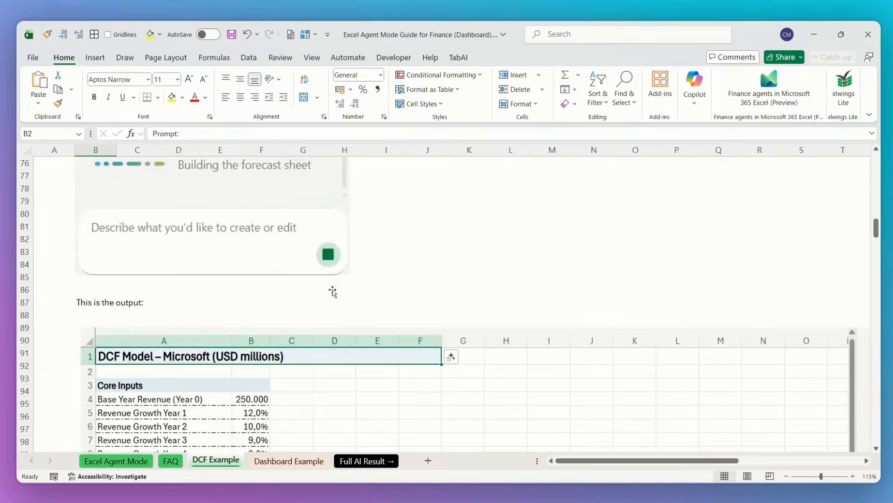
Step: View the Dashboard Example prompt, revisit the DCF Example output, and return to the beginning of the Excel Agent Mode sheet
click(289, 461)
scroll(361, 333, up, 5)
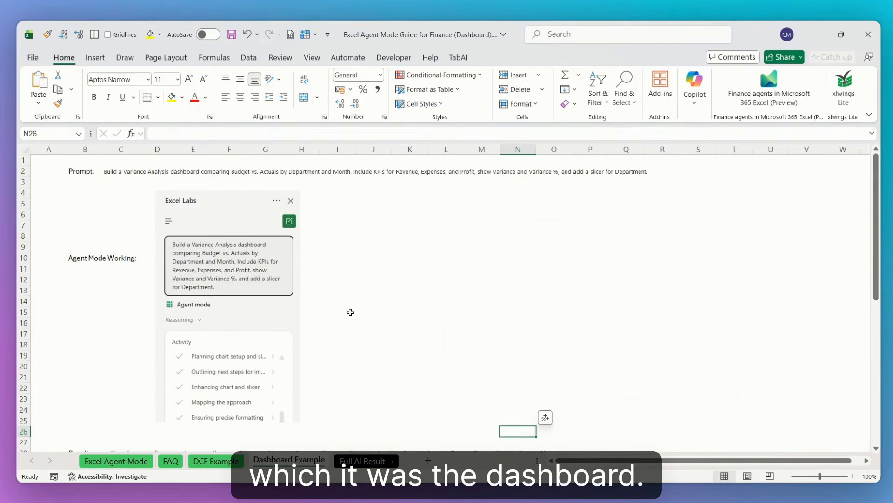
click(217, 466)
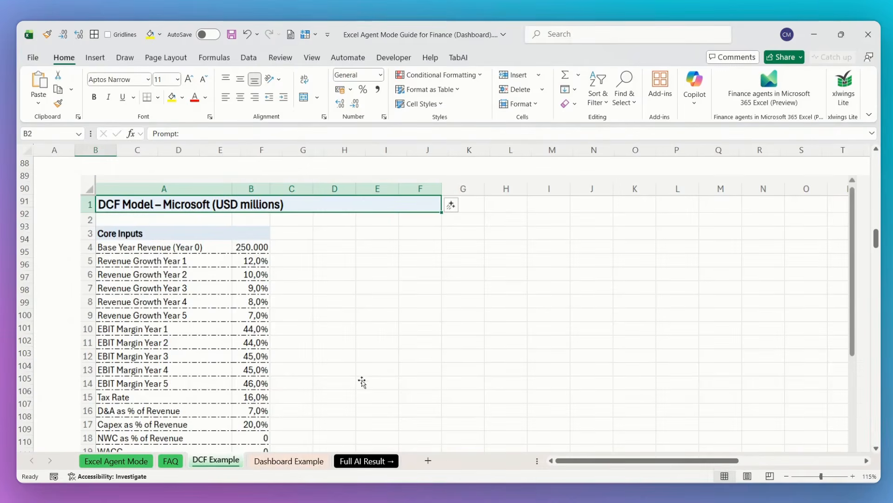
click(118, 464)
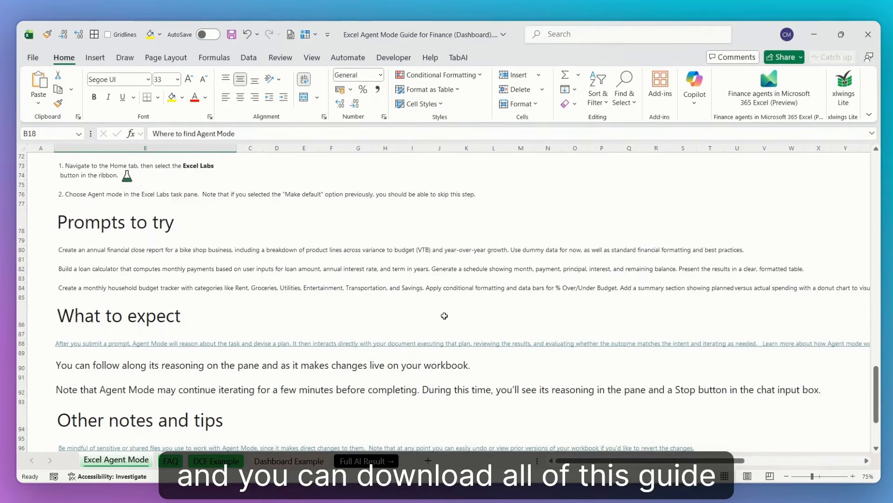
scroll(444, 315, up, 20)
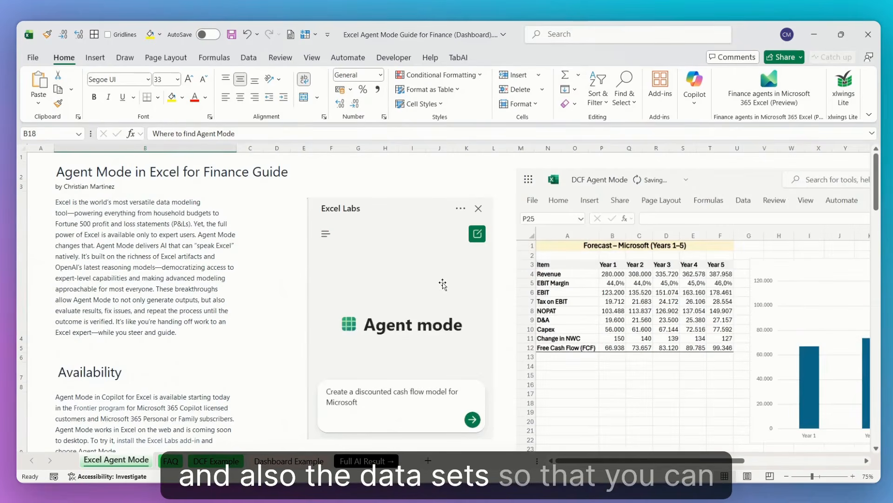